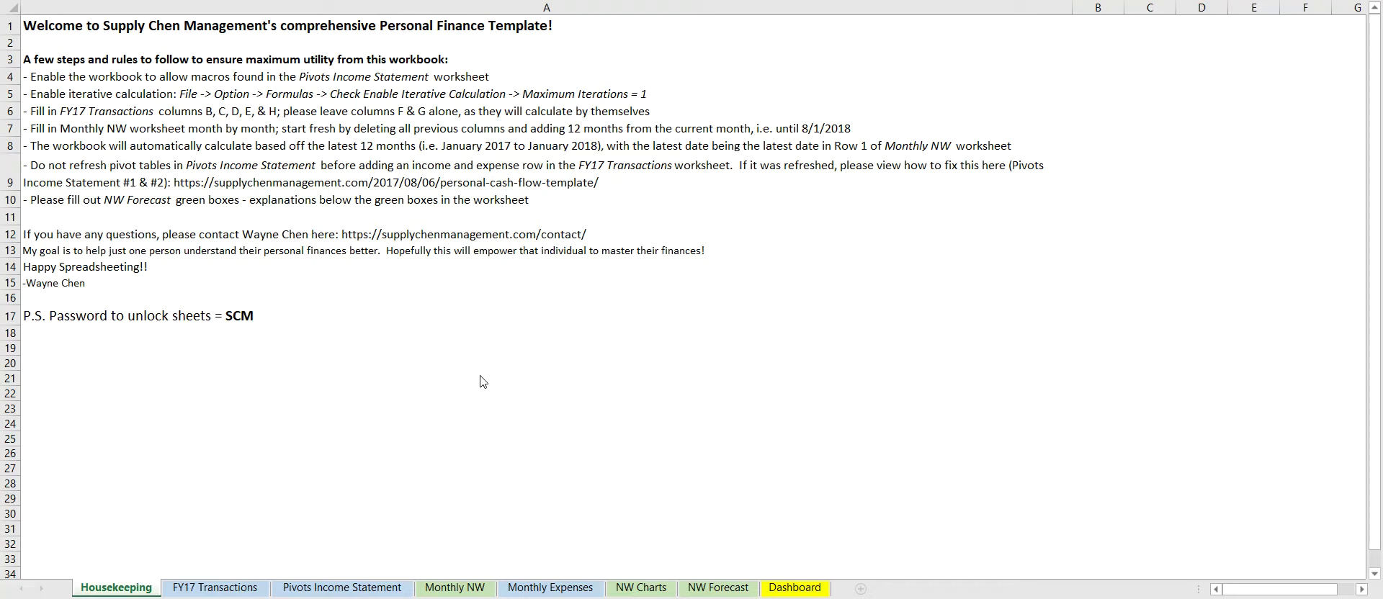
Step: Look over the FY17 Transactions and Dashboard sheets, selecting A8, the first empty transaction row
left_click(222, 587)
left_click(232, 589)
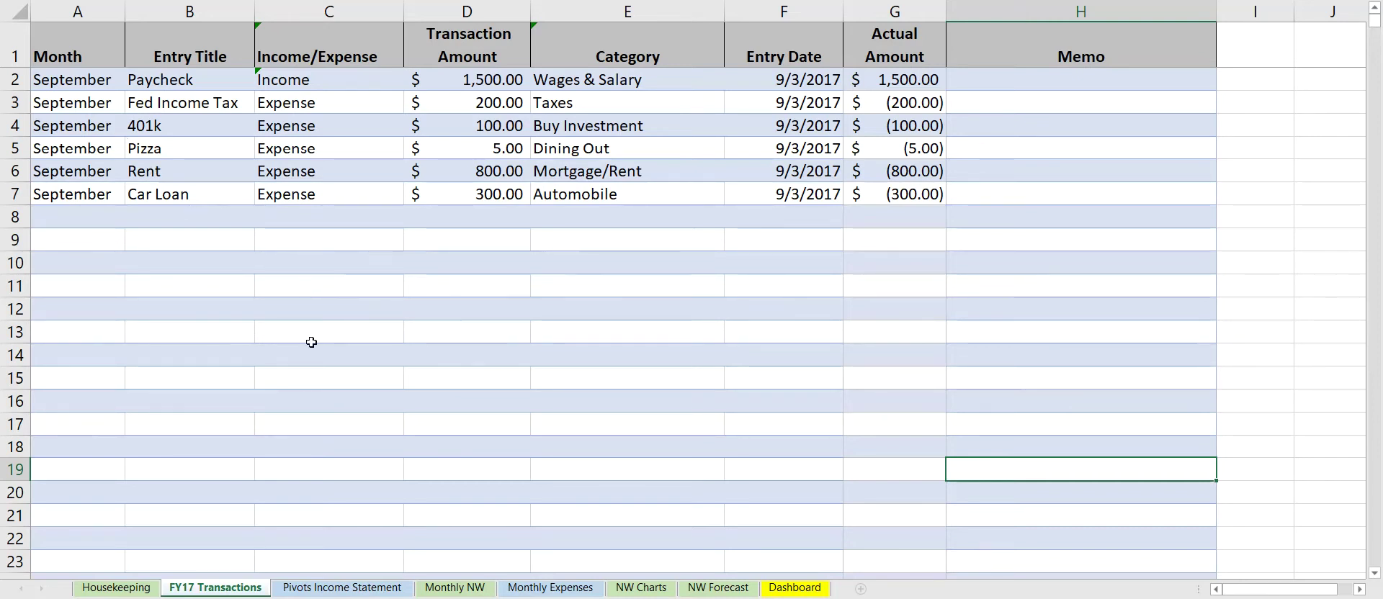
left_click(783, 590)
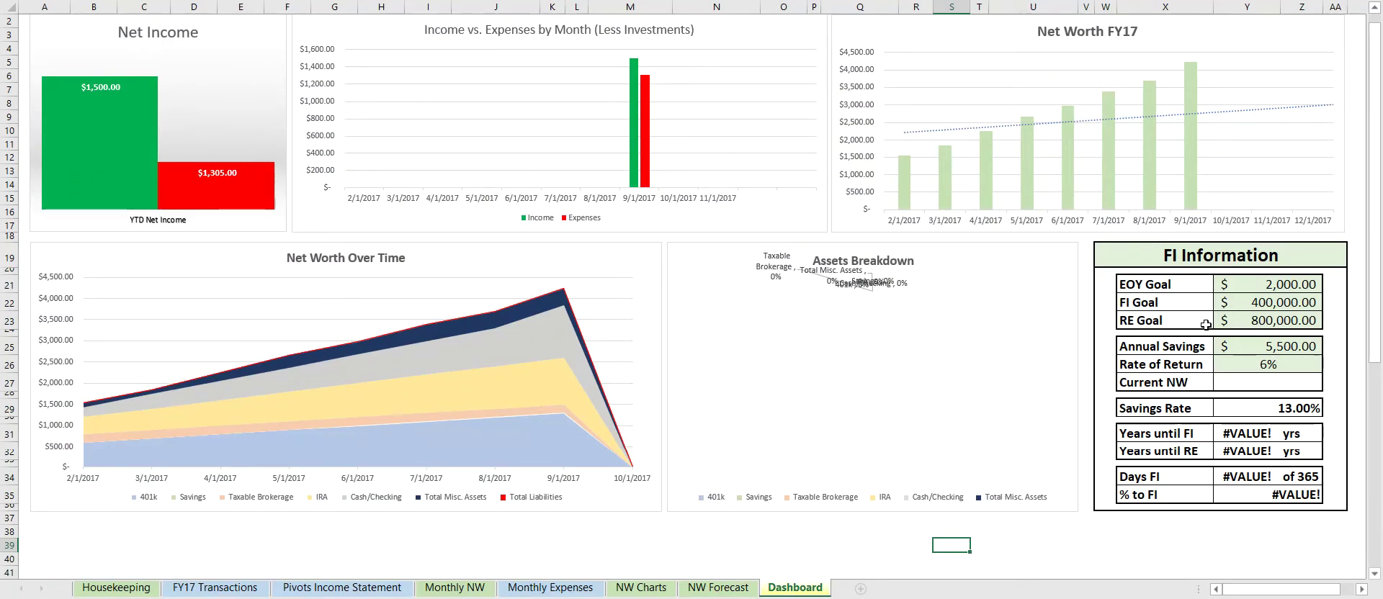
left_click(219, 587)
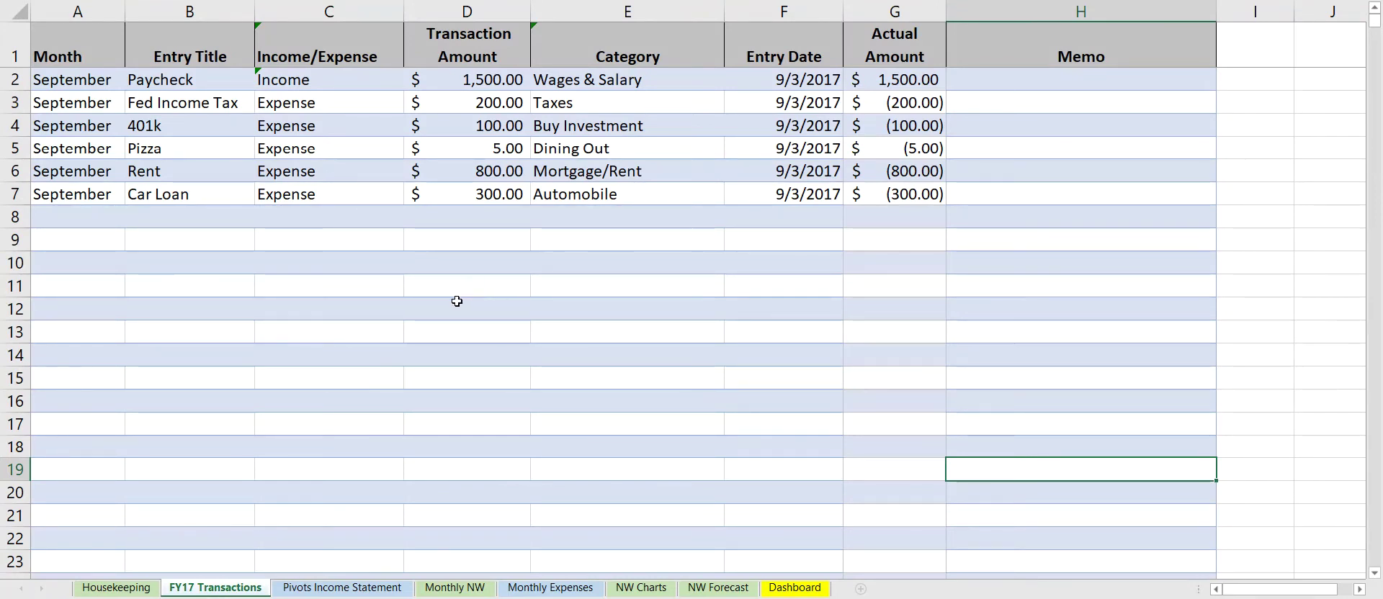
left_click(68, 214)
Step: Review the Housekeeping, Pivots Income Statement and Monthly Expenses sheets, ending on FY17 Transactions
left_click(116, 587)
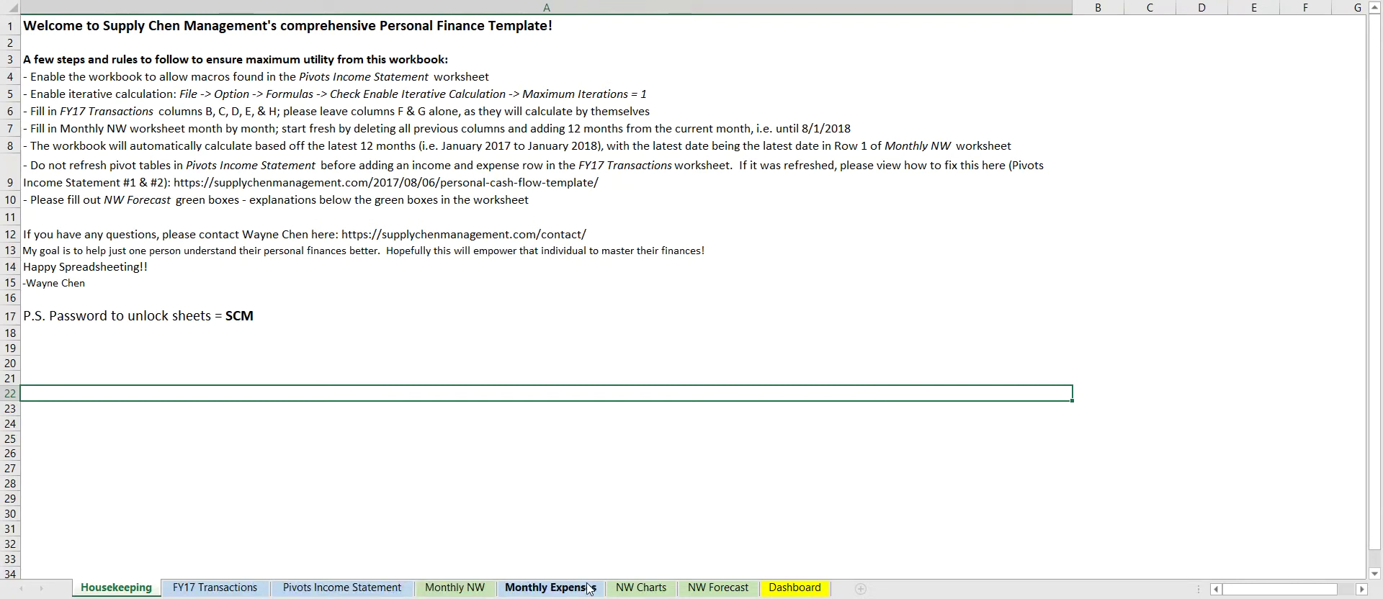
left_click(199, 588)
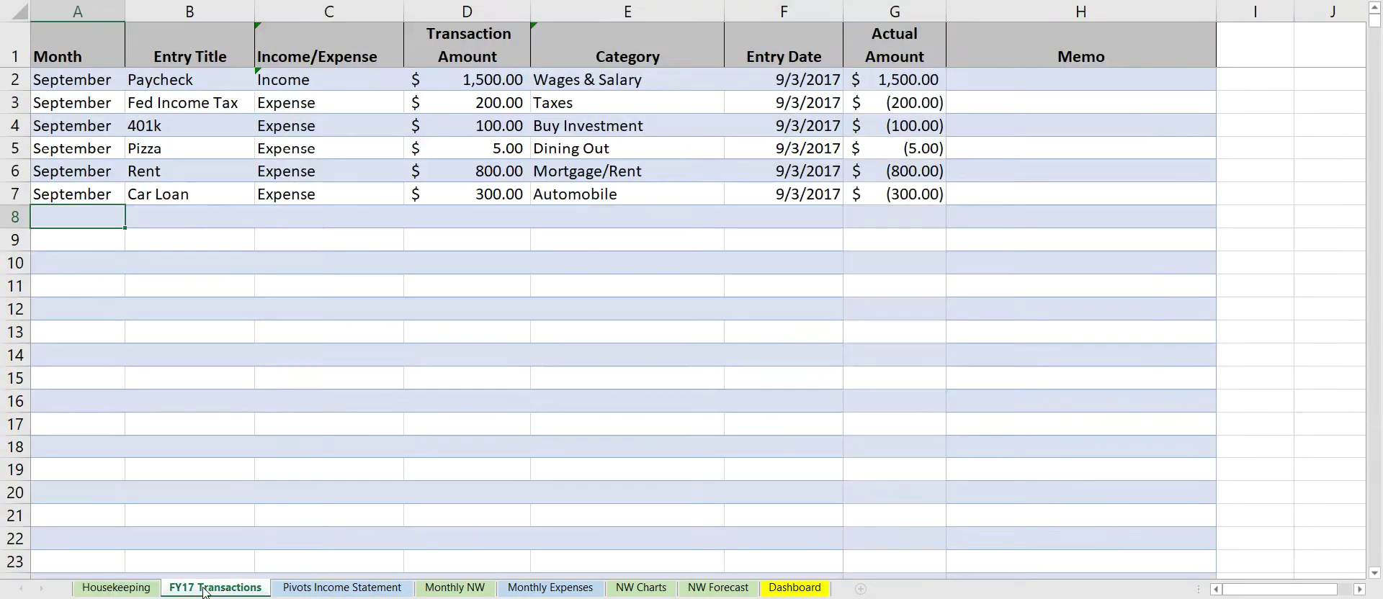
left_click(374, 588)
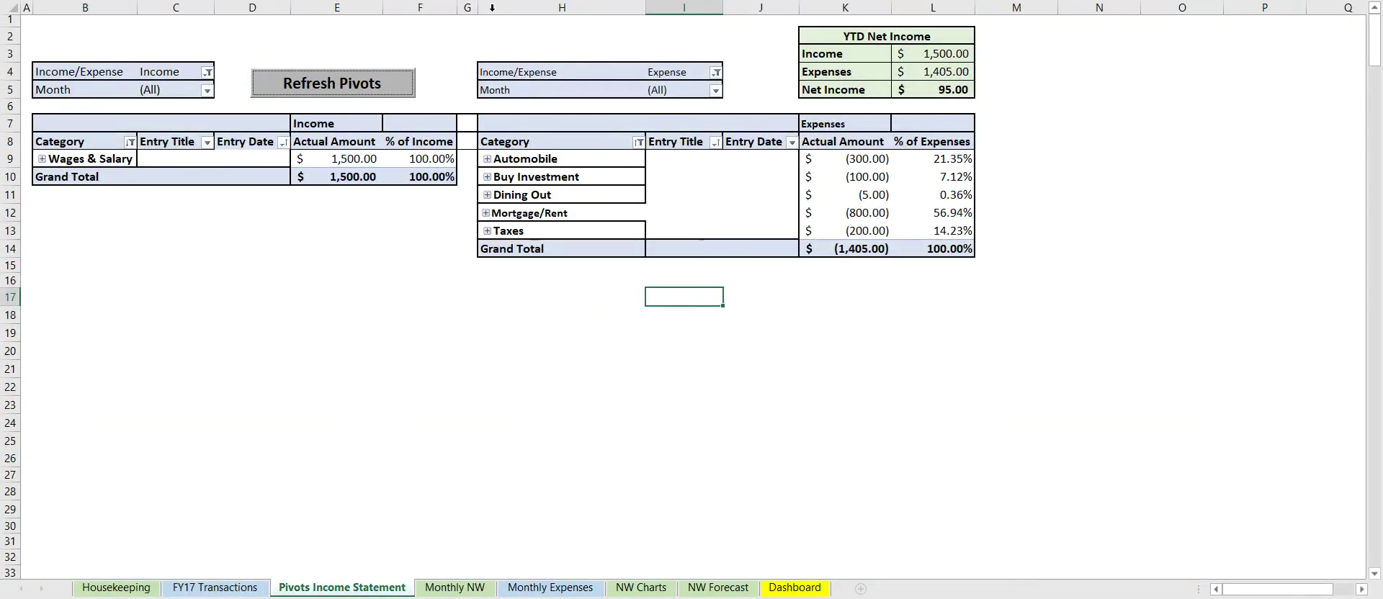
left_click(555, 585)
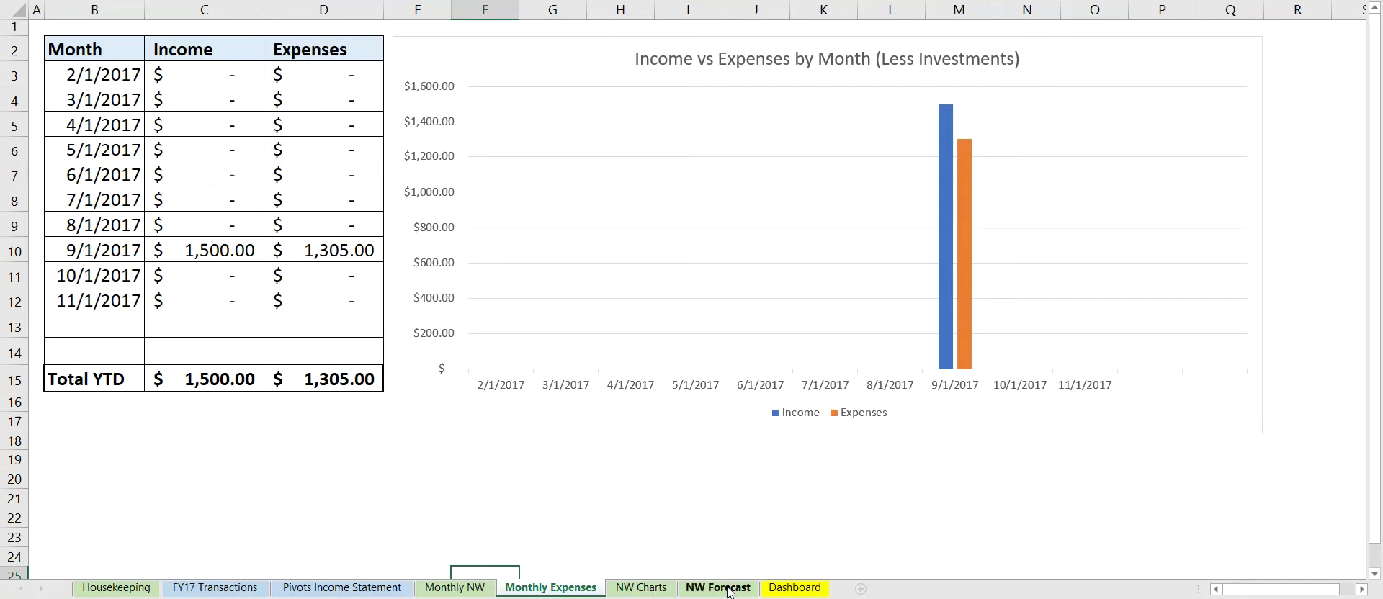
left_click(214, 588)
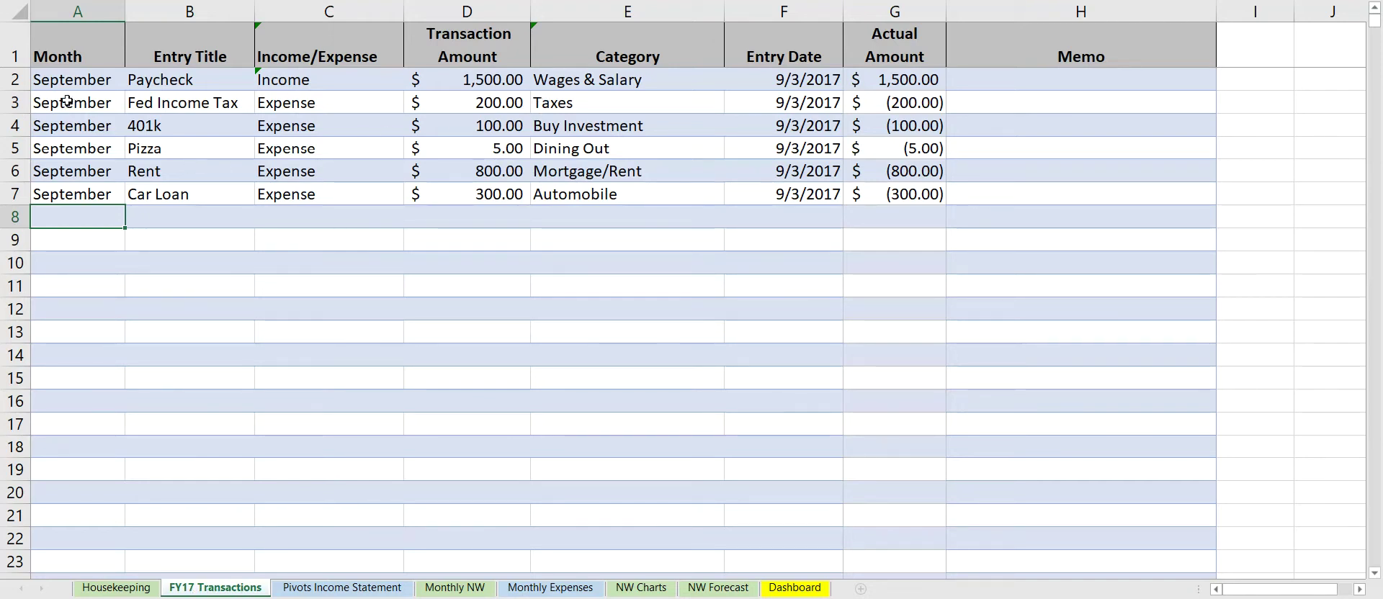
Step: Copy the six September entries in A2:E7 into rows 8–13 starting at A8
mouse_move(65, 80)
left_mouse_down()
mouse_move(722, 165)
mouse_move(692, 185)
mouse_move(543, 195)
mouse_move(518, 173)
mouse_move(518, 193)
mouse_move(577, 192)
left_mouse_up()
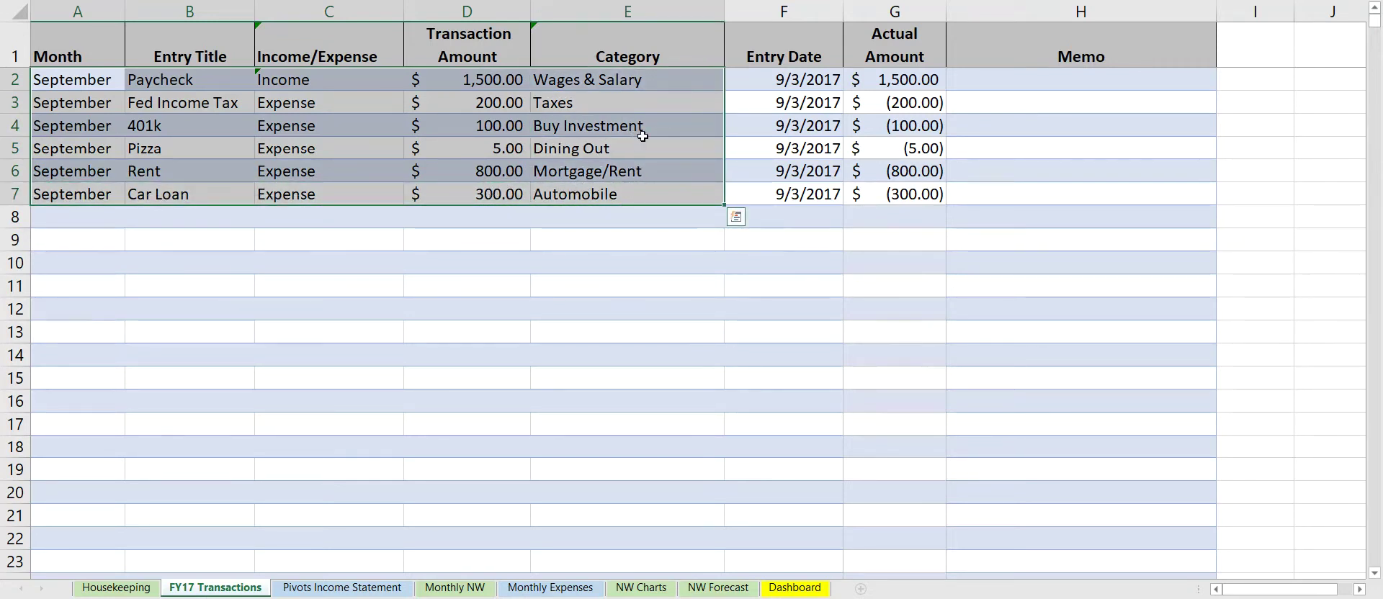
left_click(616, 133)
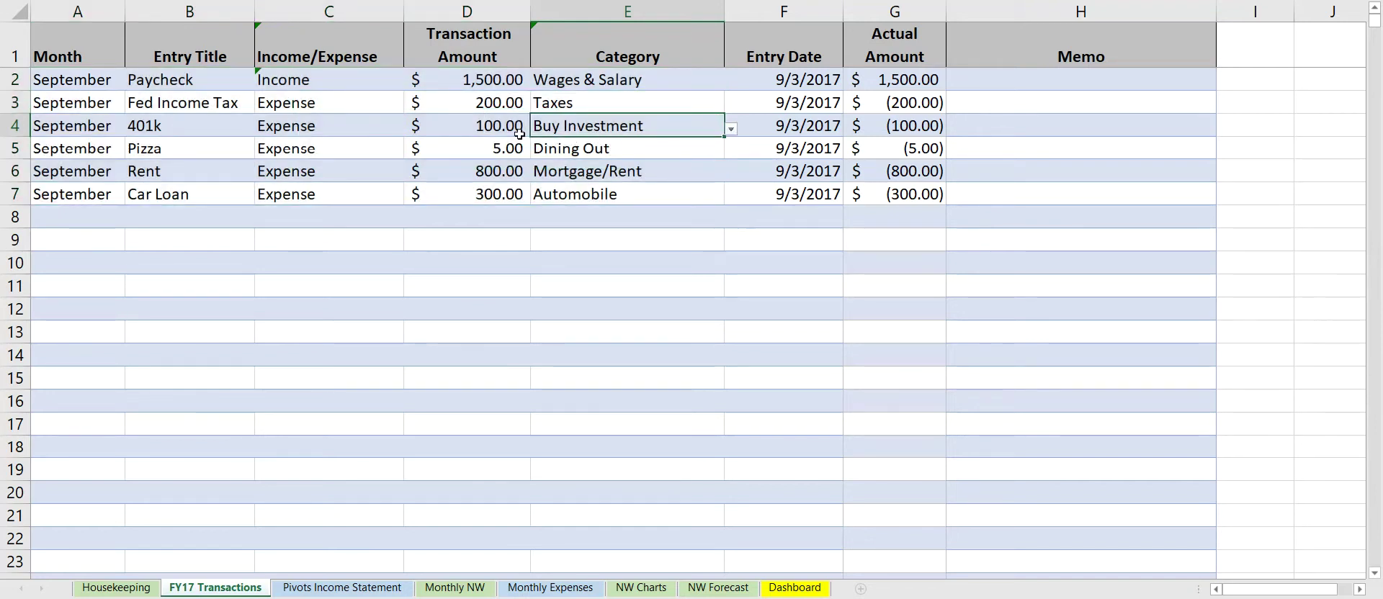
left_click_drag(587, 198, 22, 81)
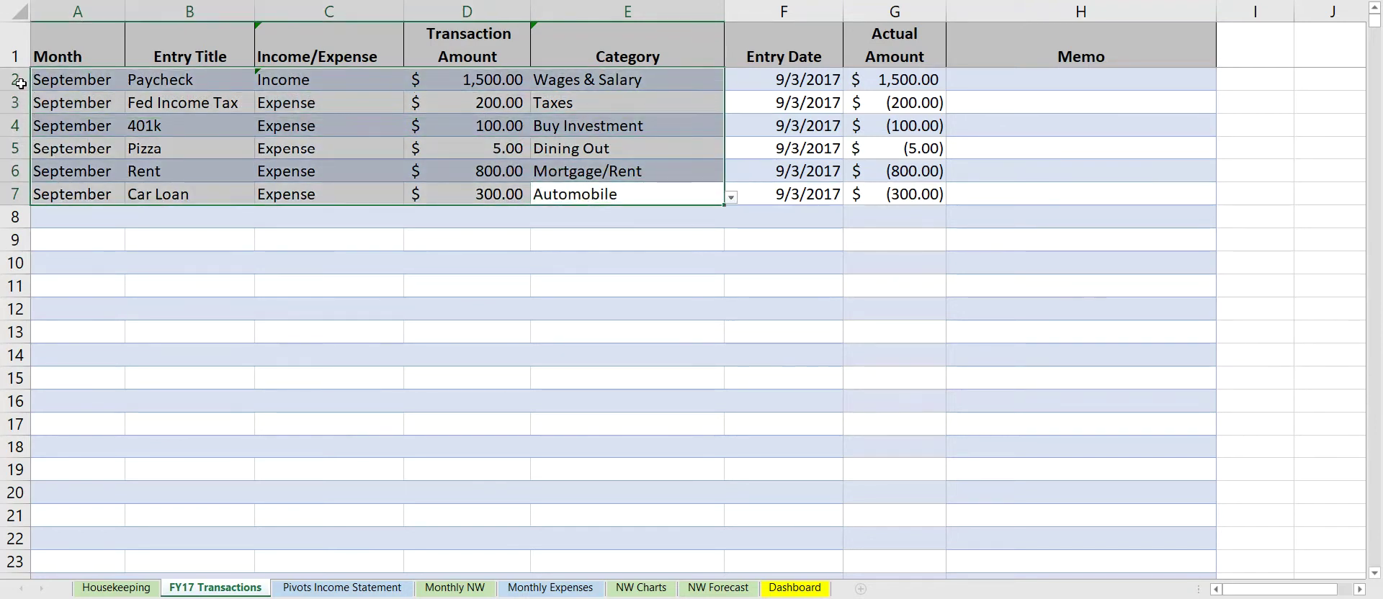
key("ctrl+c")
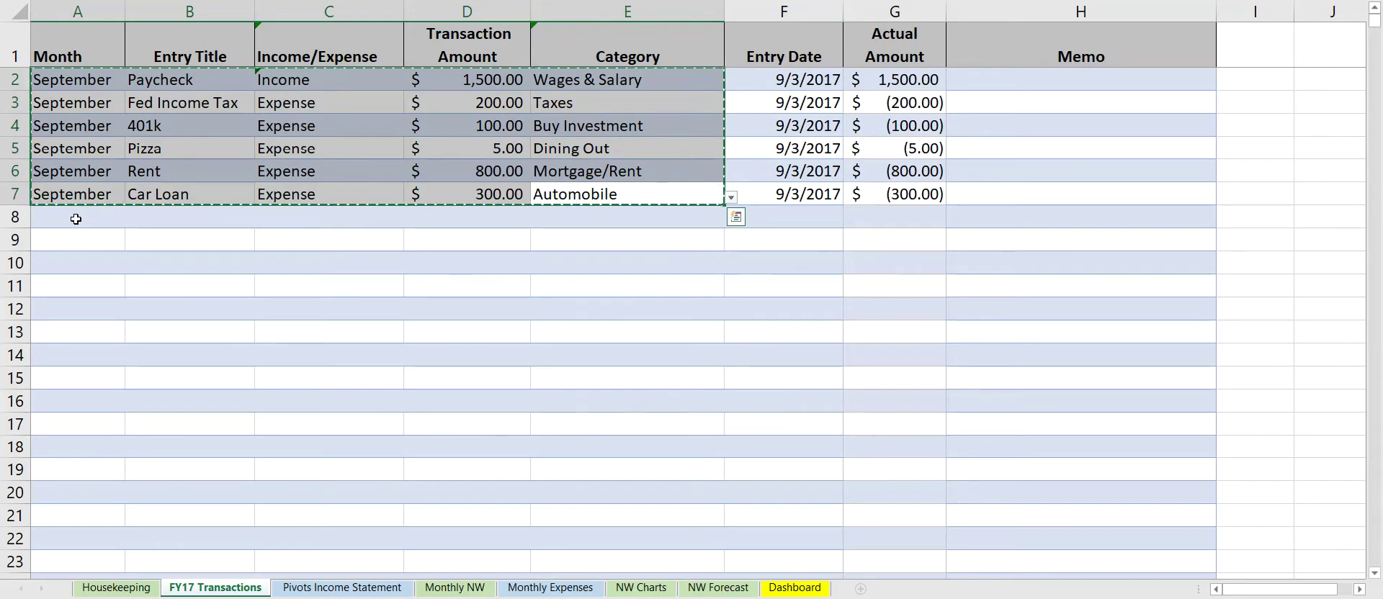
left_click(78, 218)
key("ctrl+v")
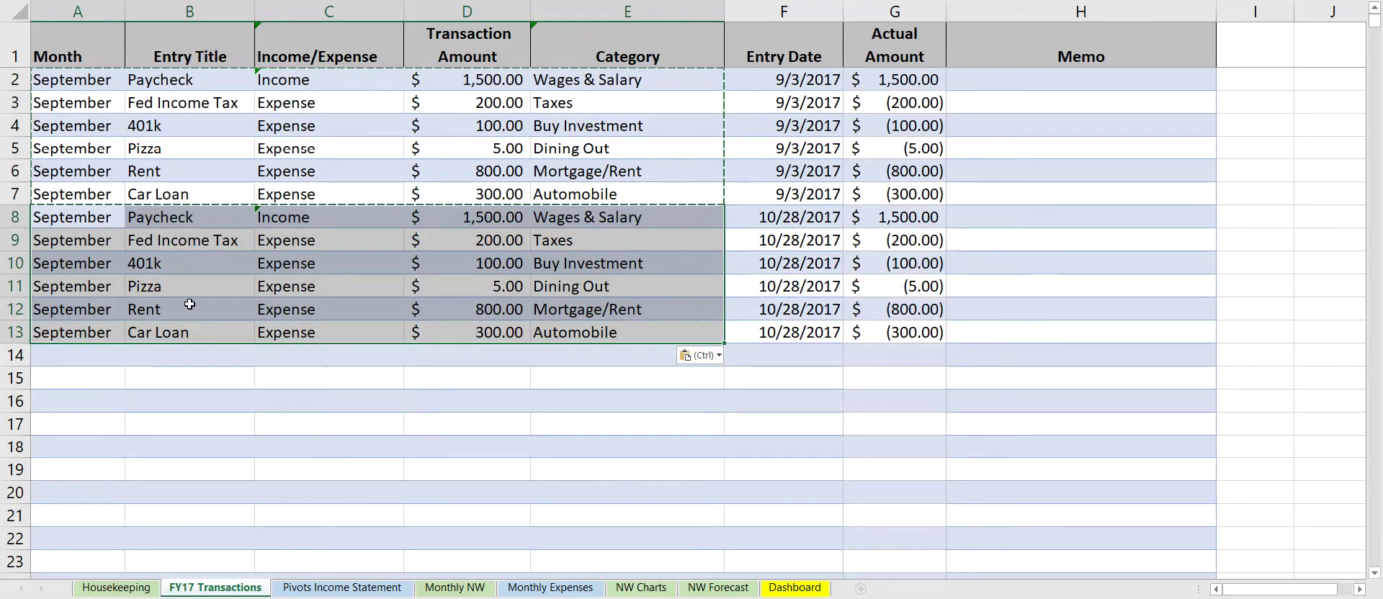
Step: Change A8's month to October and fill it down through row 13
left_click(58, 213)
key("BackSpace")
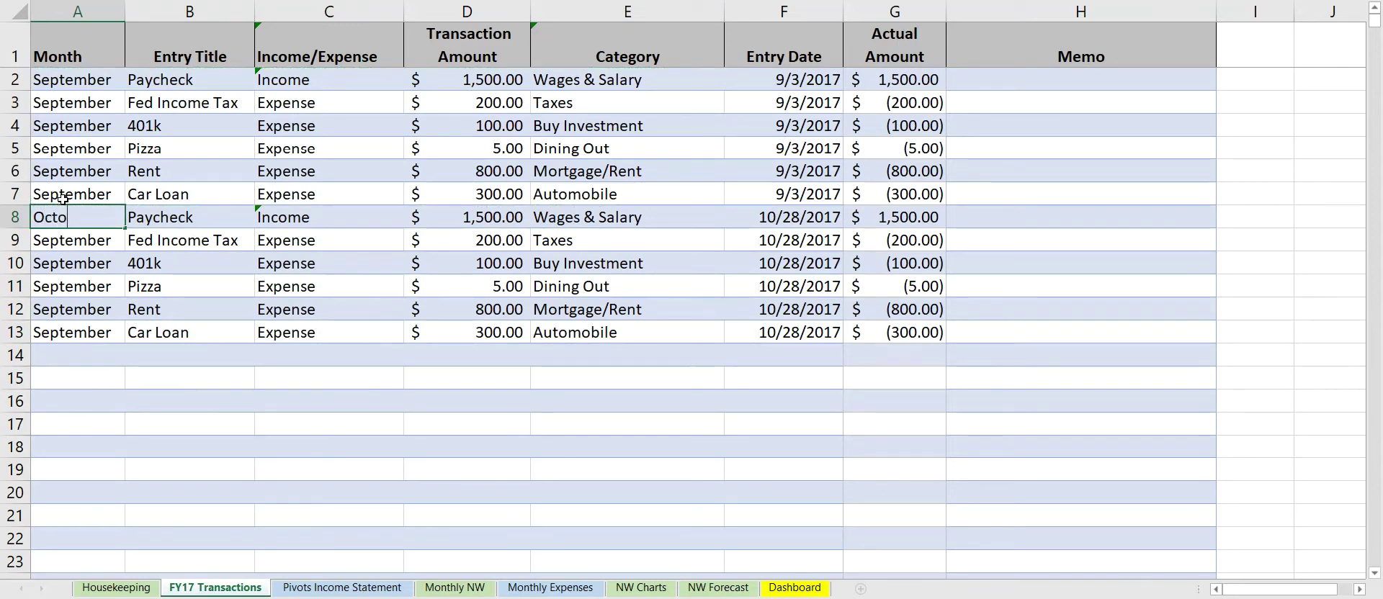
key("Return")
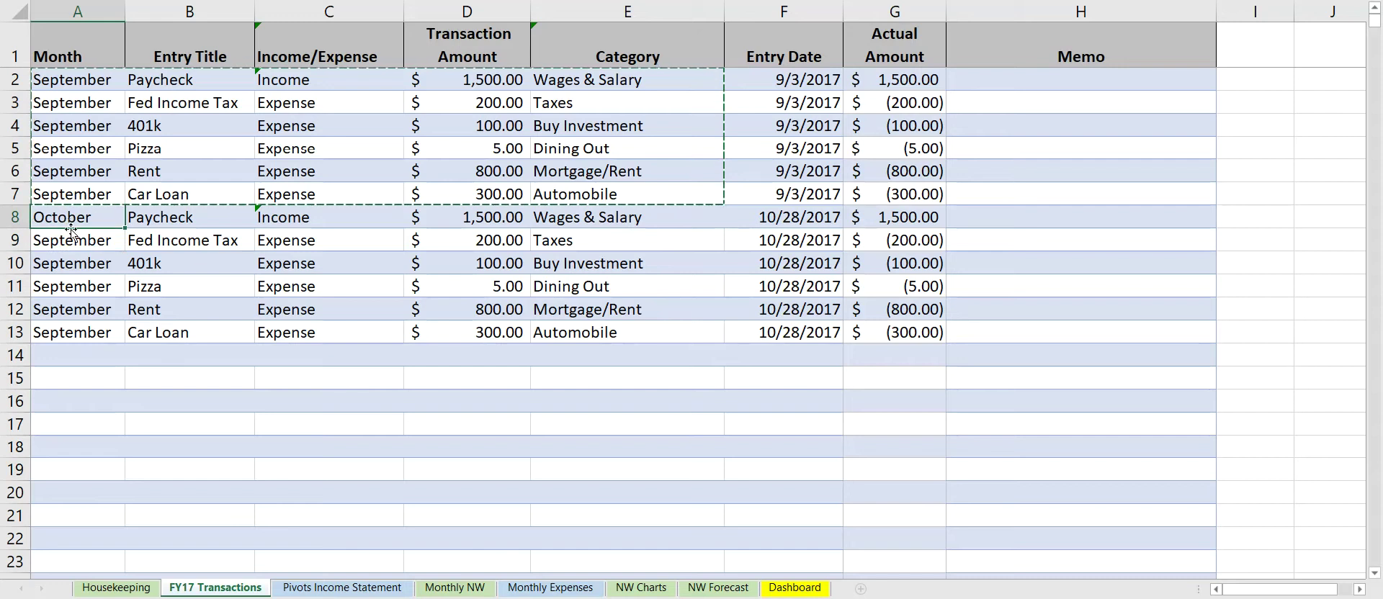
key("ctrl+c")
left_click_drag(124, 254, 108, 338)
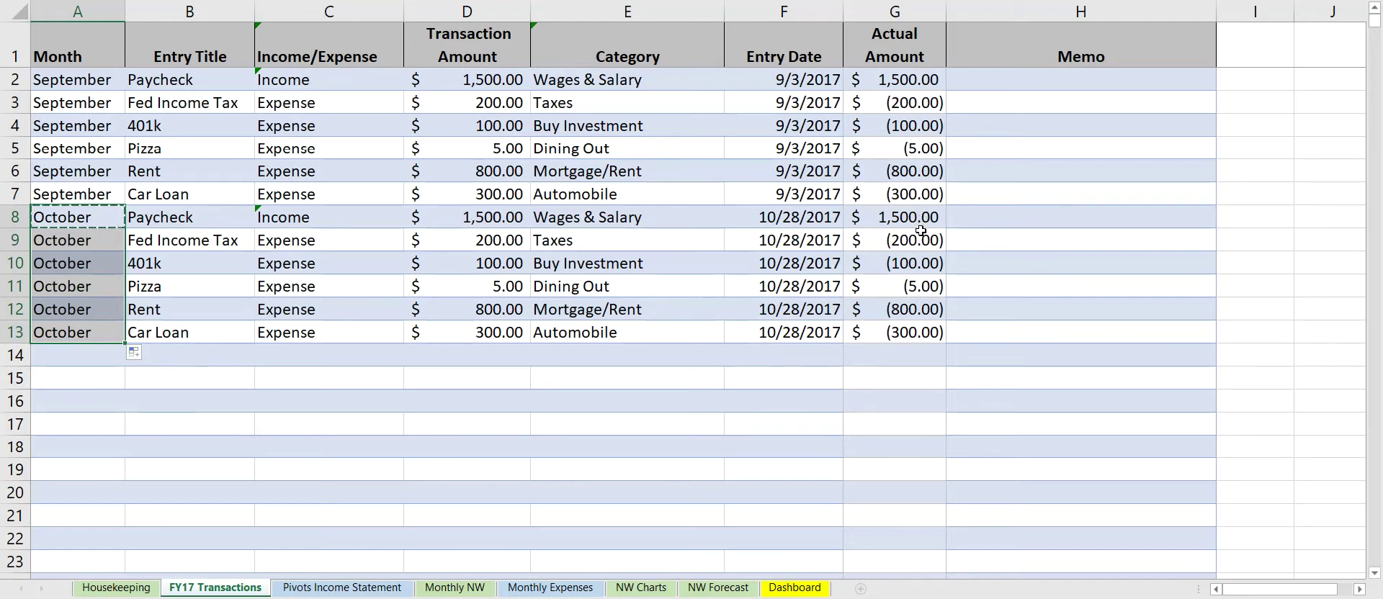
Step: Check the October Income/Expense entries and try a '1st paycheck' memo, then erase it
left_click(299, 216)
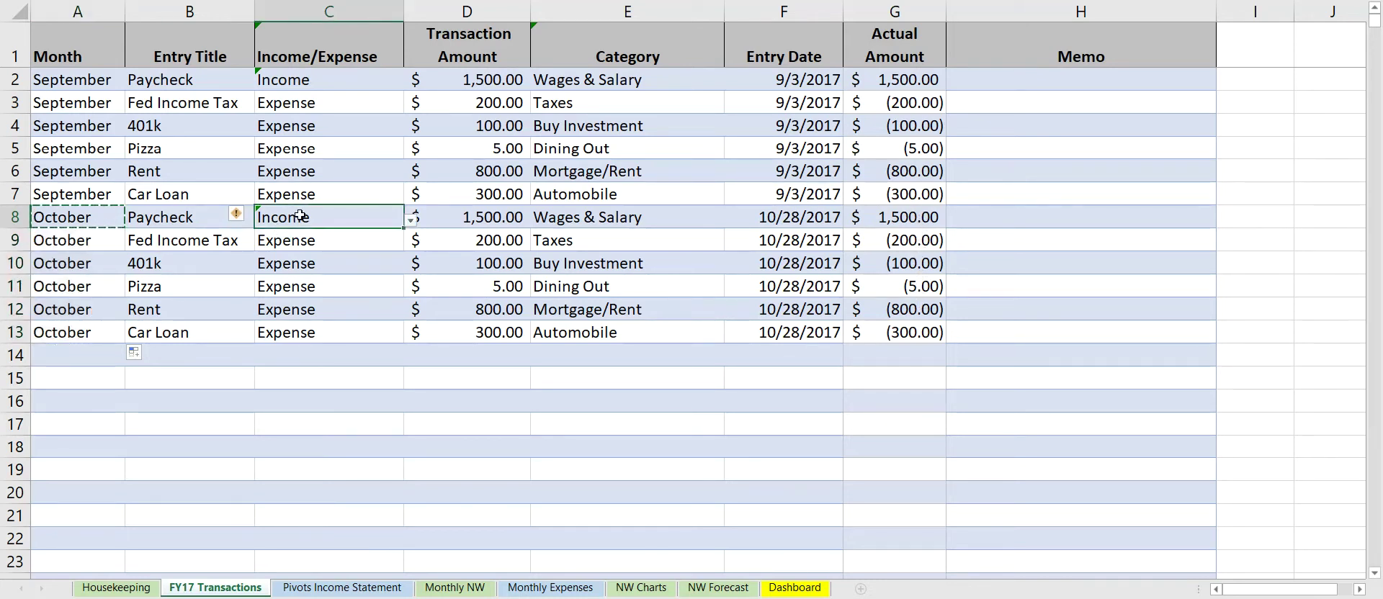
left_click(337, 241)
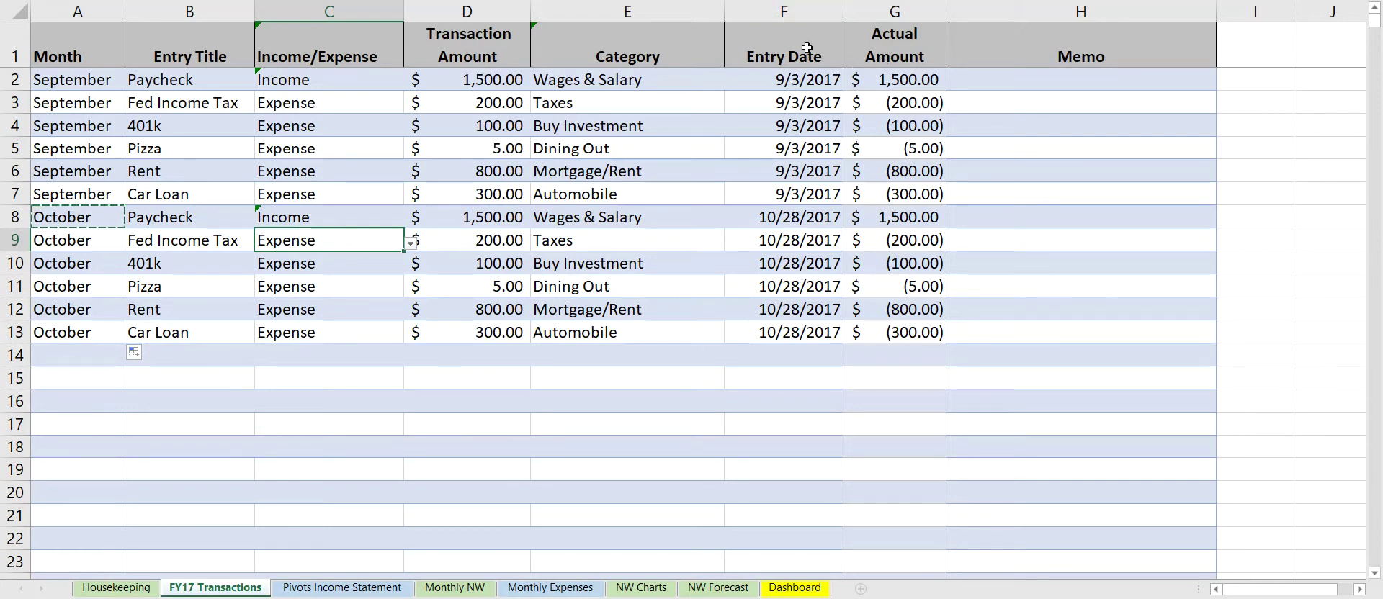
left_click(992, 70)
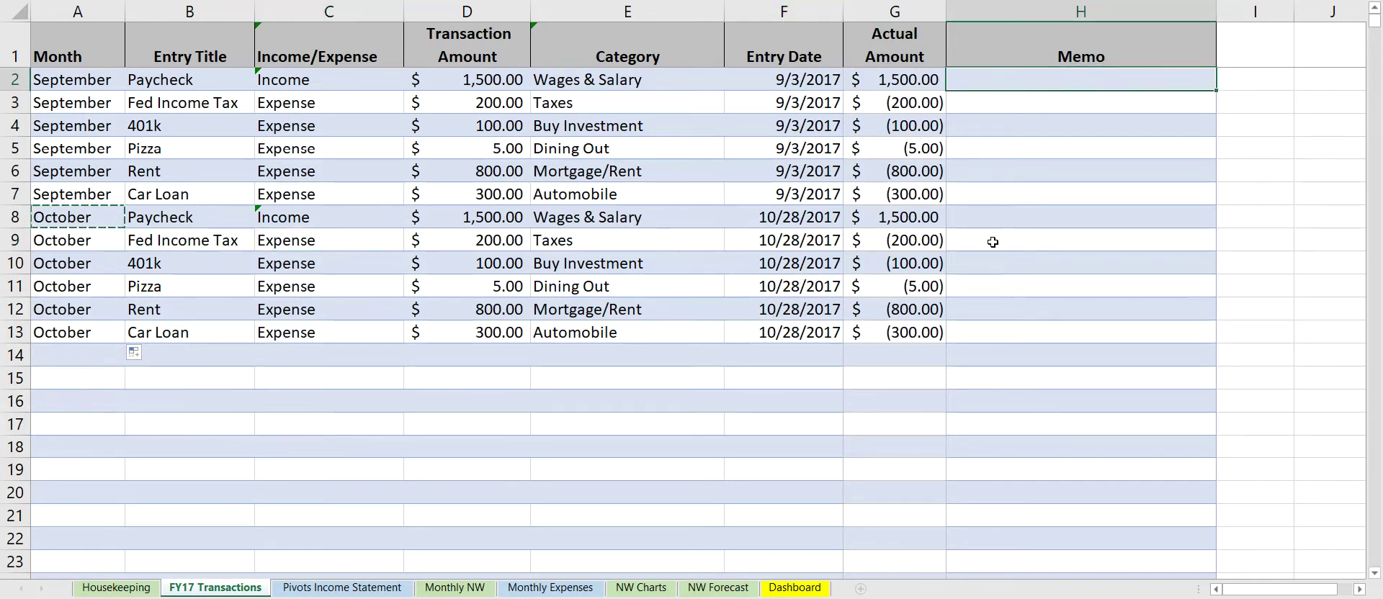
left_click(996, 214)
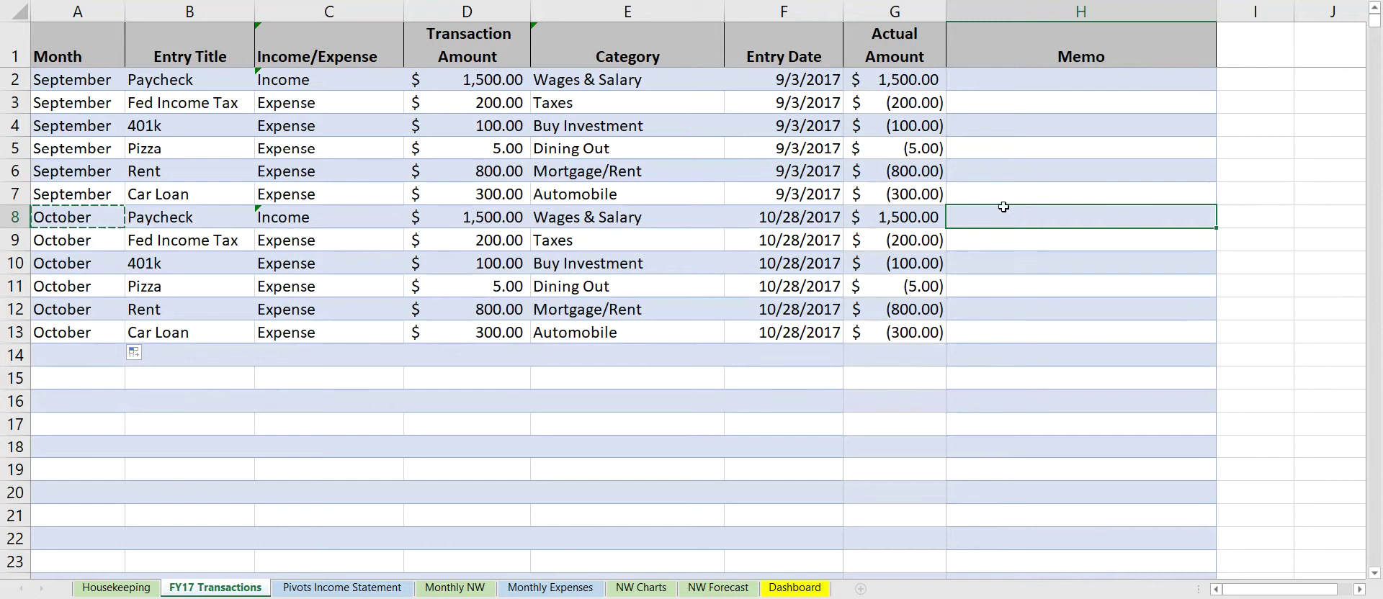
type("1st paycheck")
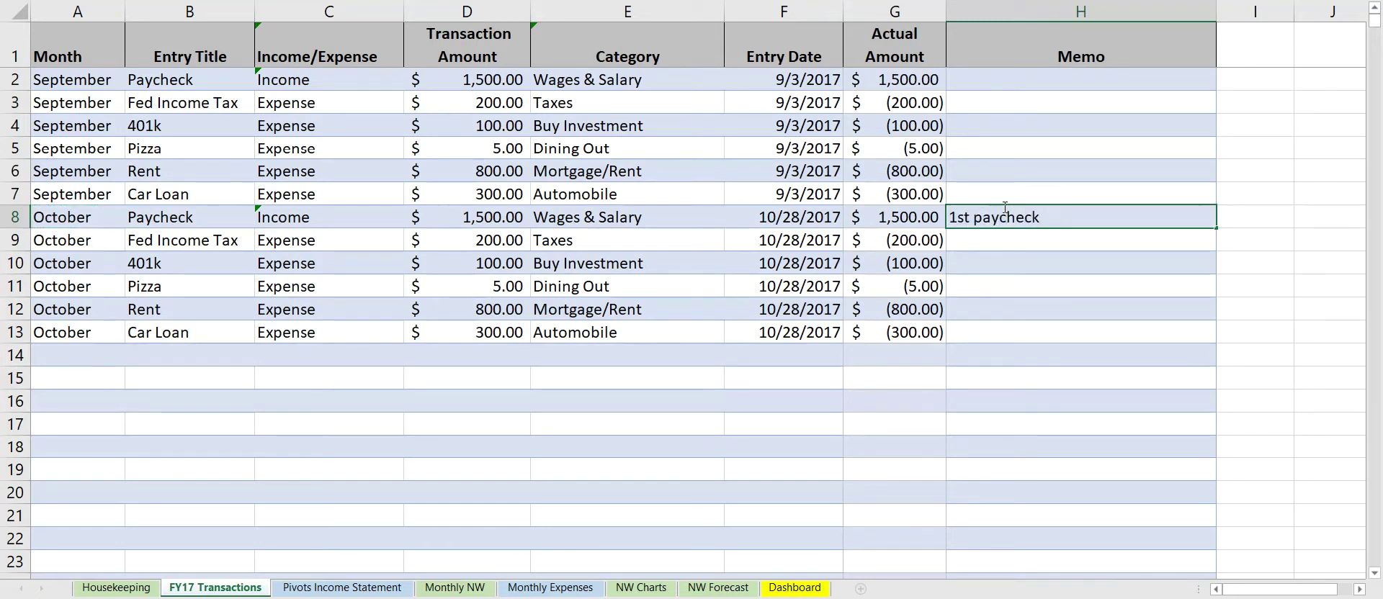
key("BackSpace")
key("BackSpace")
key("BackSpace")
key("BackSpace")
key("BackSpace")
key("BackSpace")
key("BackSpace")
key("BackSpace")
key("BackSpace")
key("BackSpace")
key("BackSpace")
left_click(361, 376)
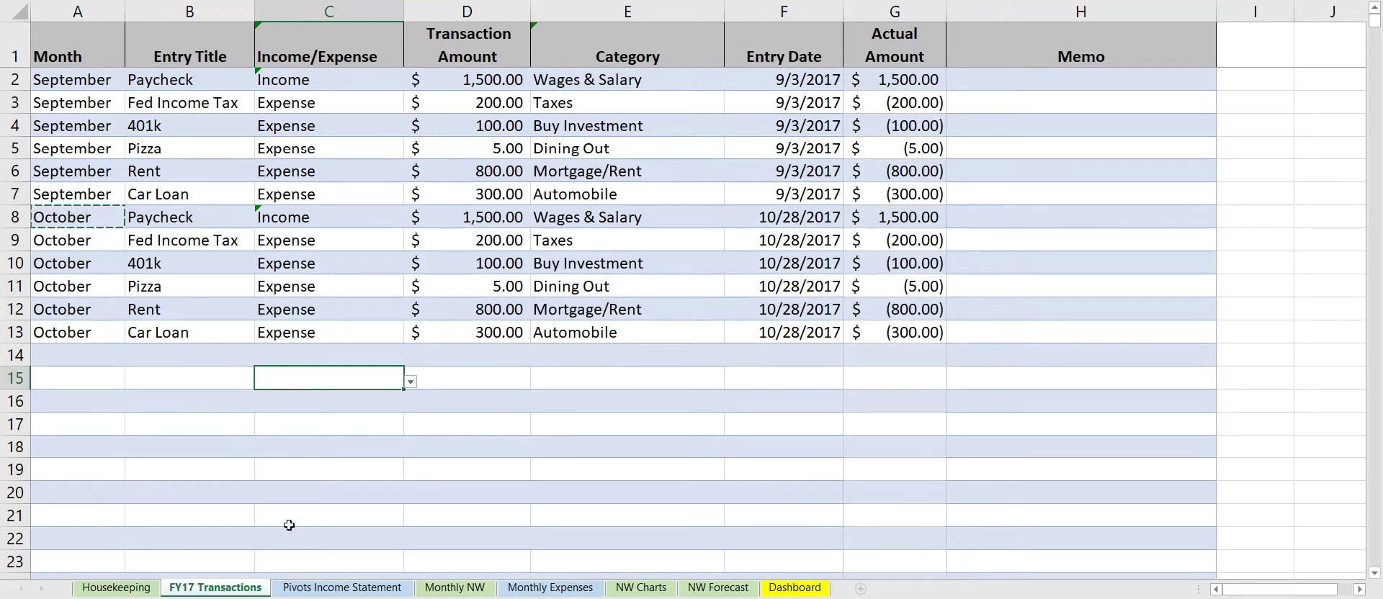
Step: Expand, then collapse, the Wages & Salary income group and go back to FY17 Transactions
left_click(353, 588)
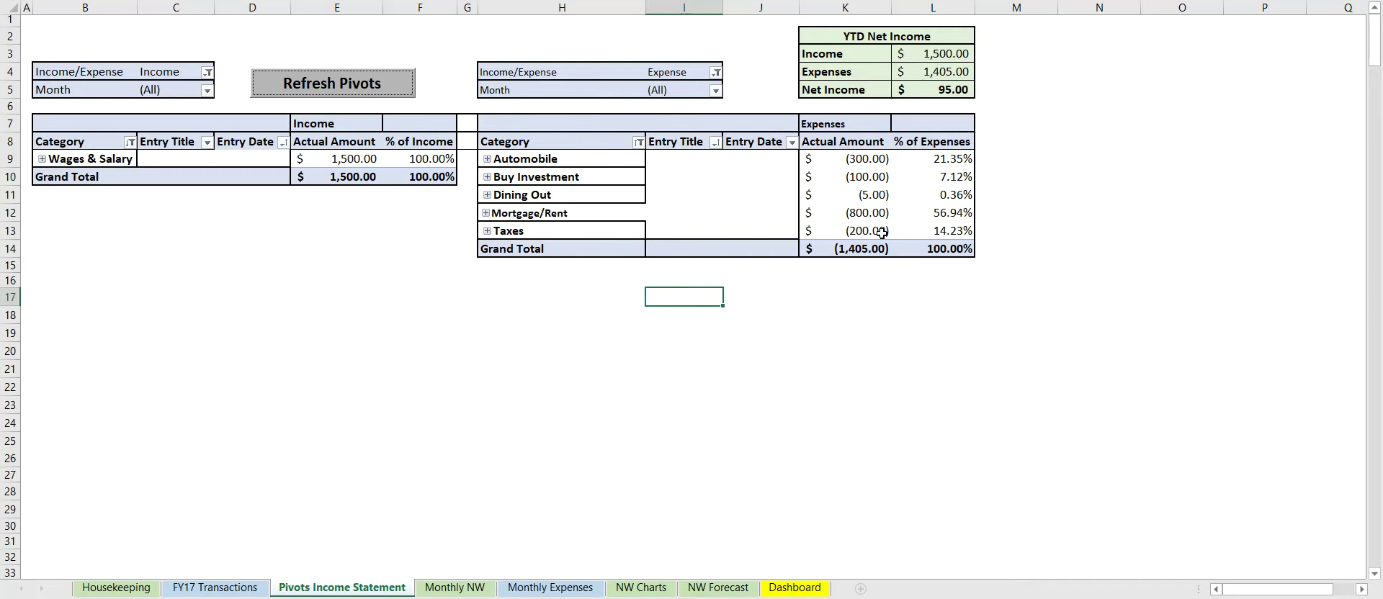
left_click(214, 587)
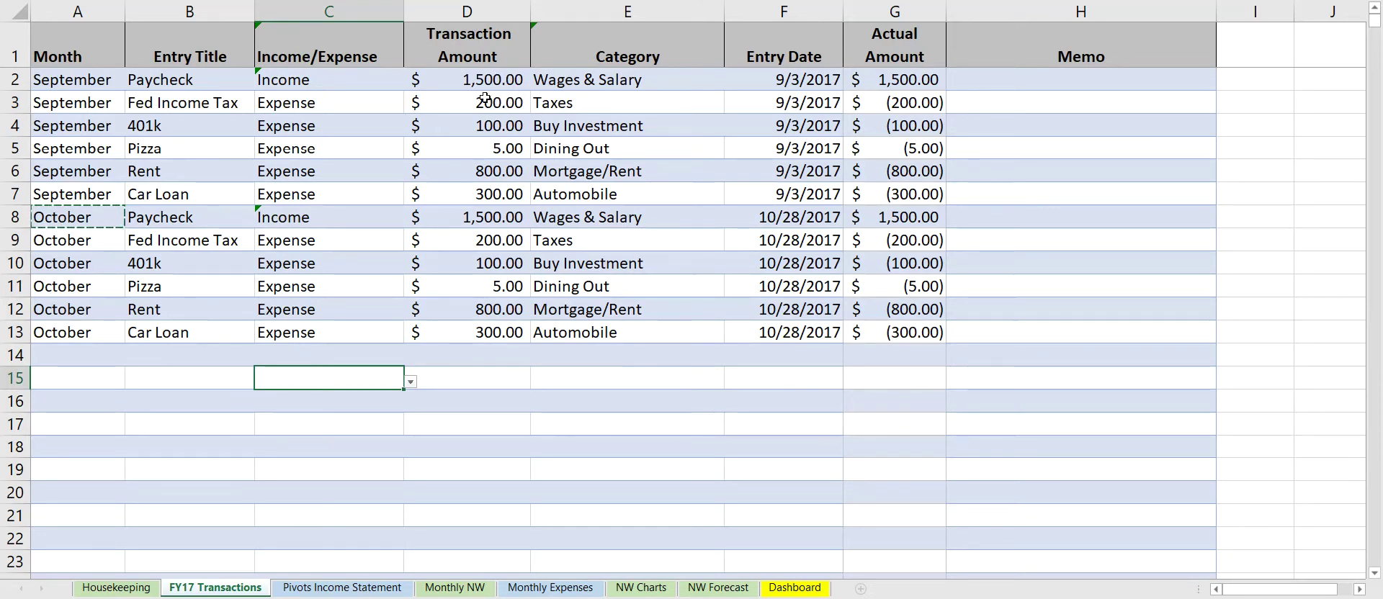
left_click(342, 588)
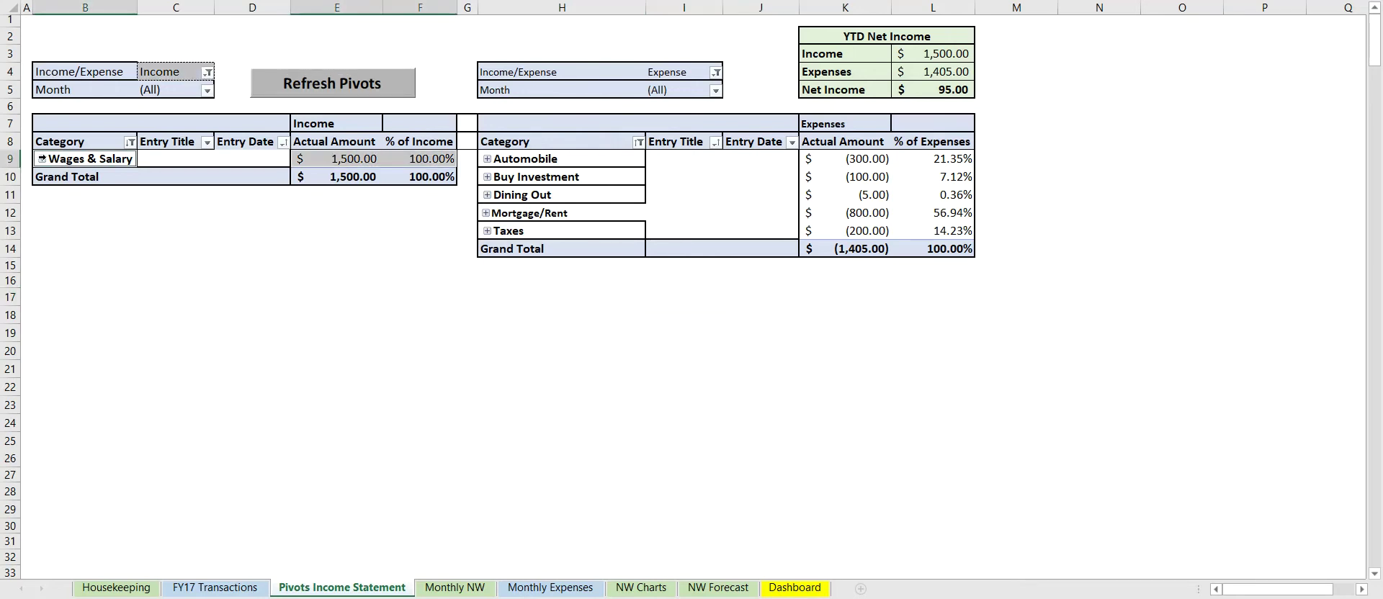
left_click(42, 160)
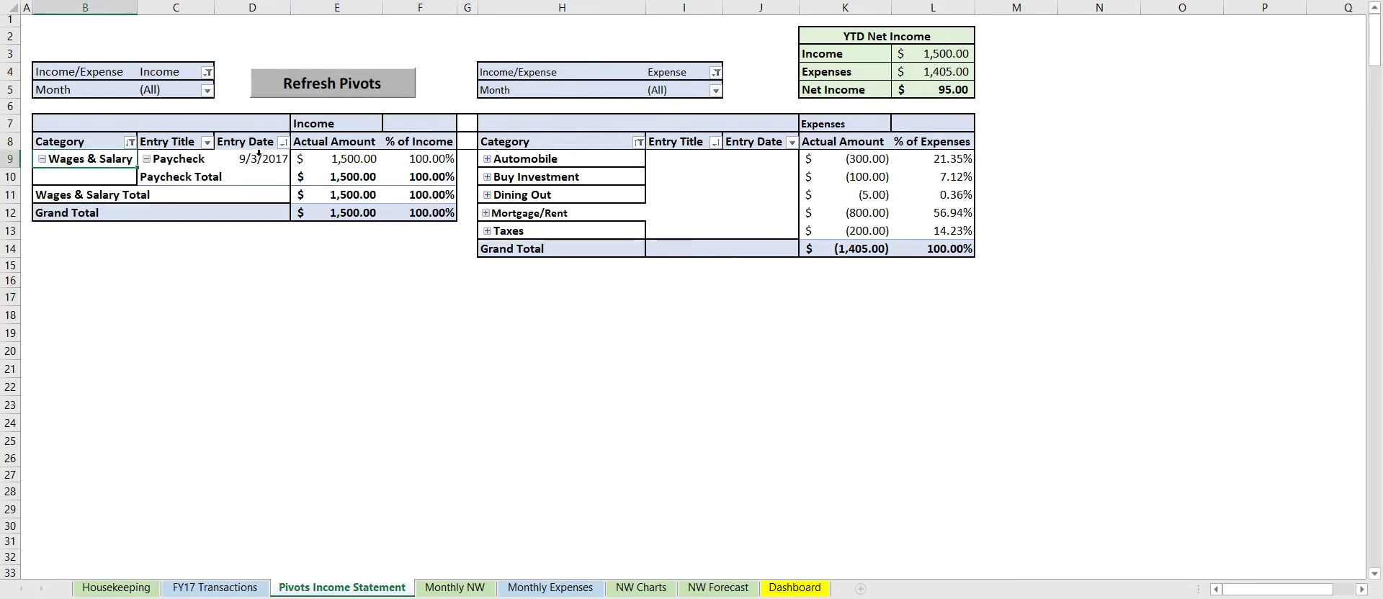
mouse_move(367, 160)
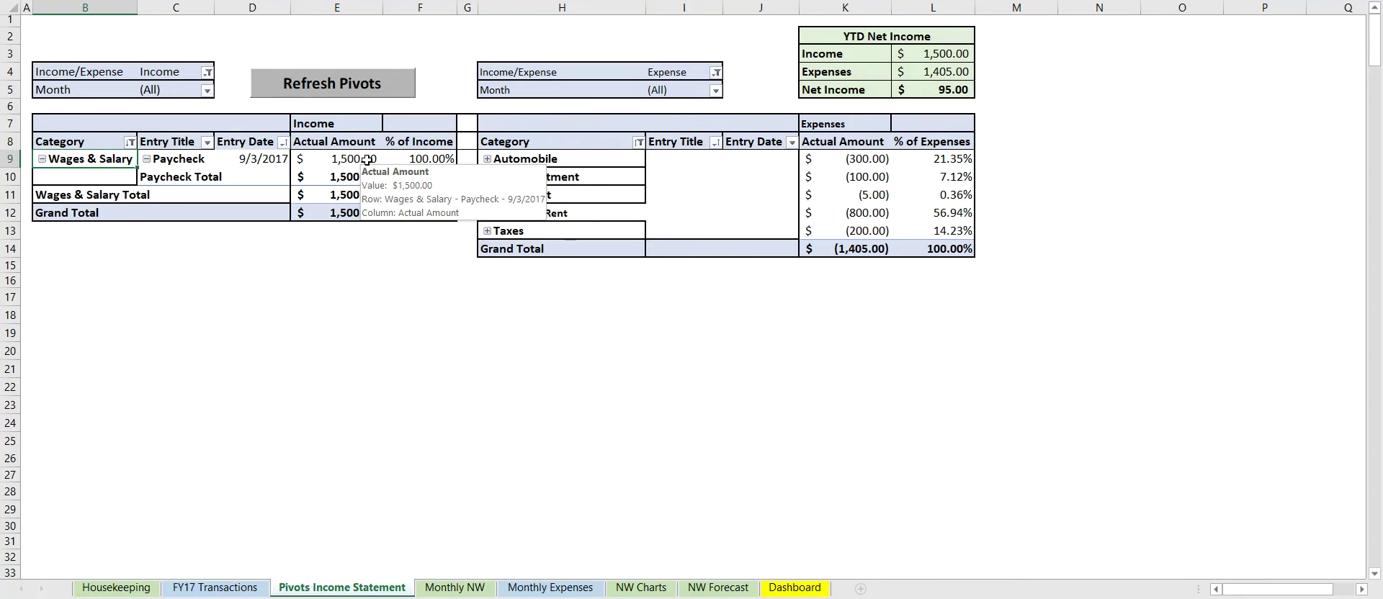
left_click(42, 159)
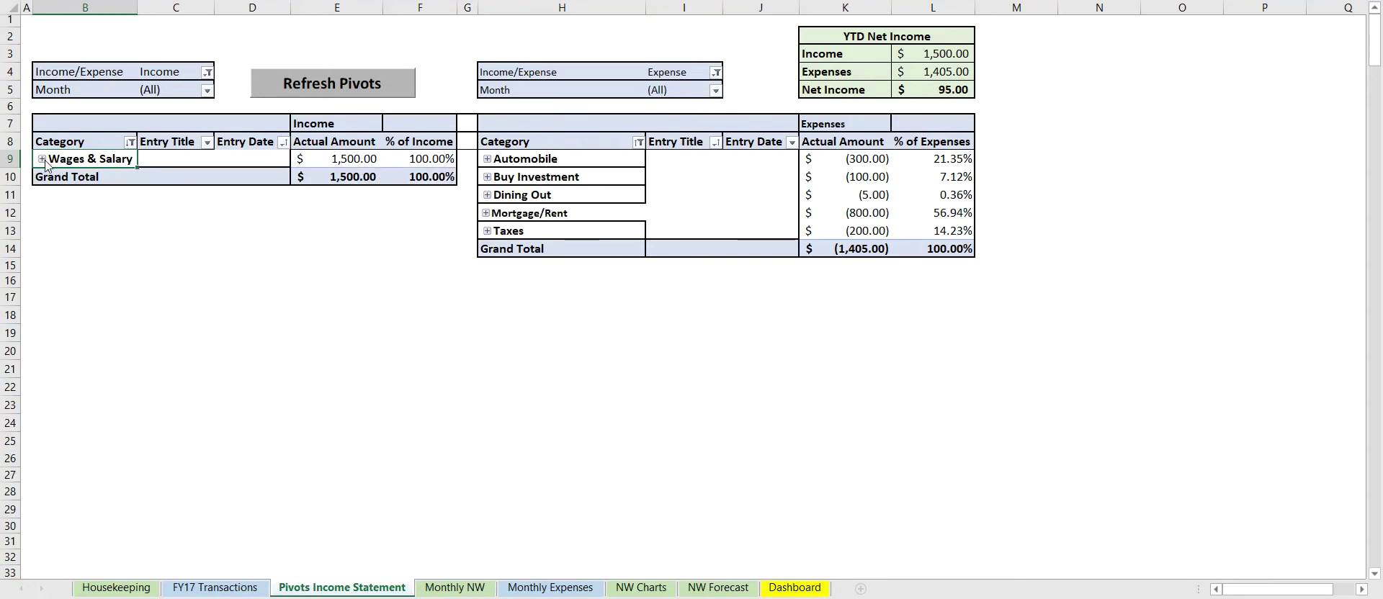
left_click(248, 587)
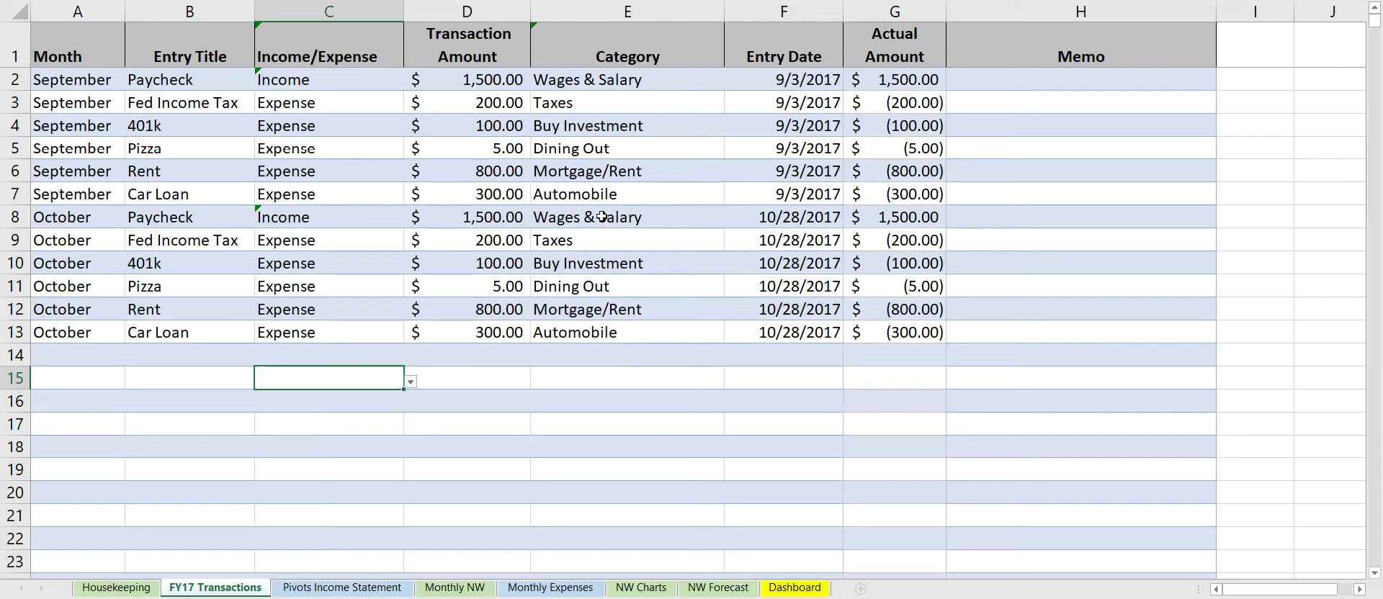
Step: Refresh the pivots, then expand and collapse Wages & Salary and Automobile to verify October's rows
left_click(342, 588)
left_click(321, 85)
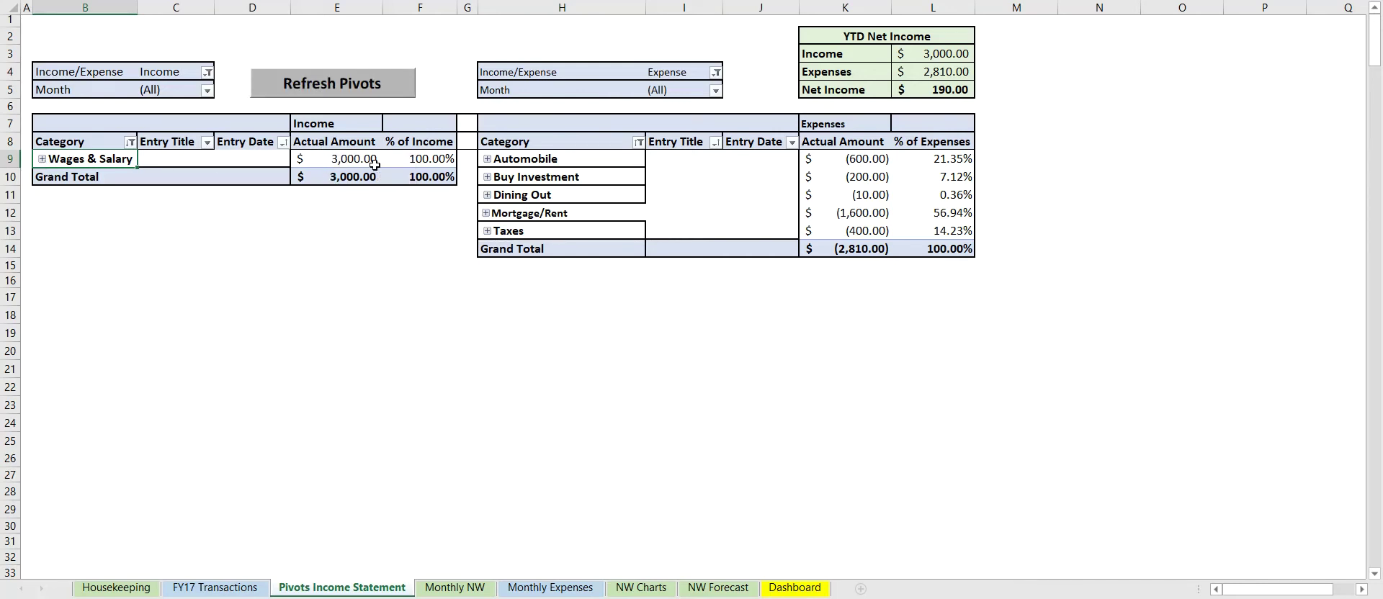
left_click(41, 158)
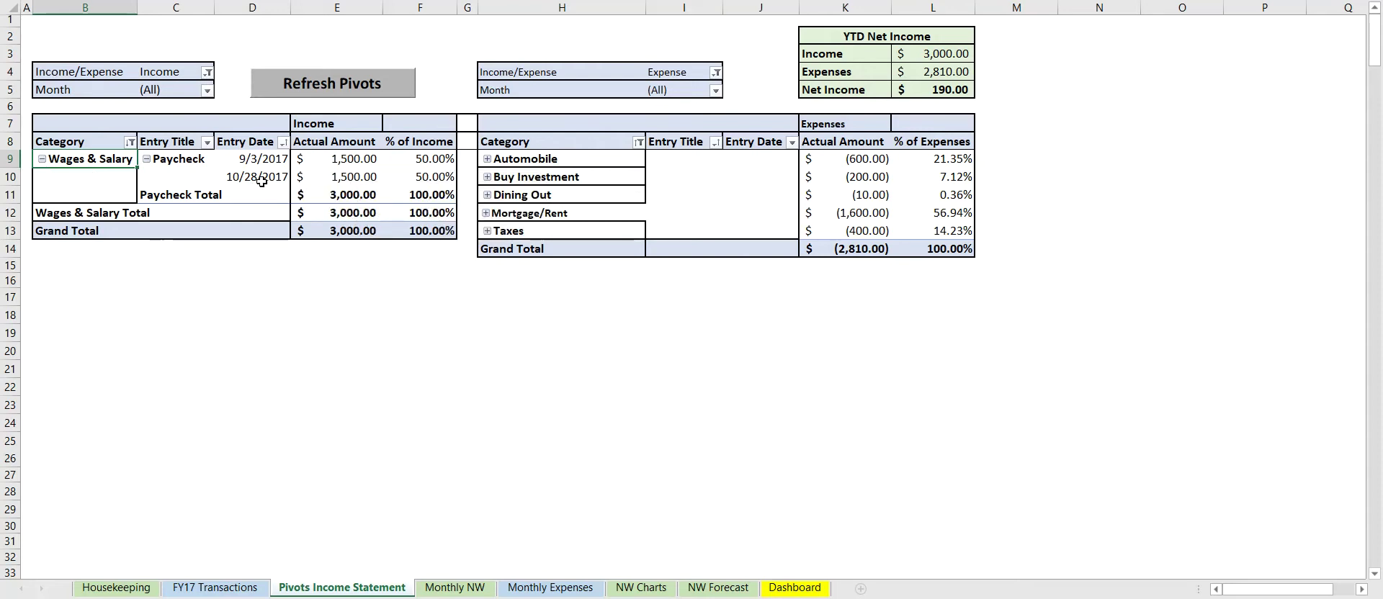
left_click(43, 159)
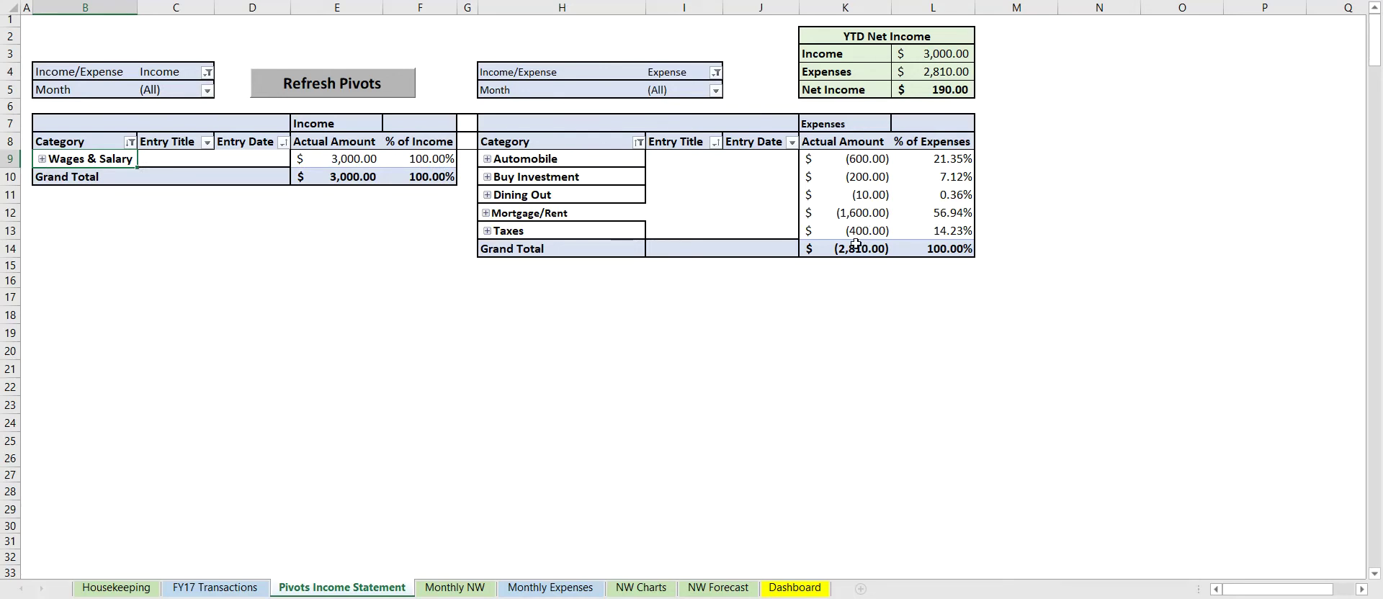
left_click(487, 159)
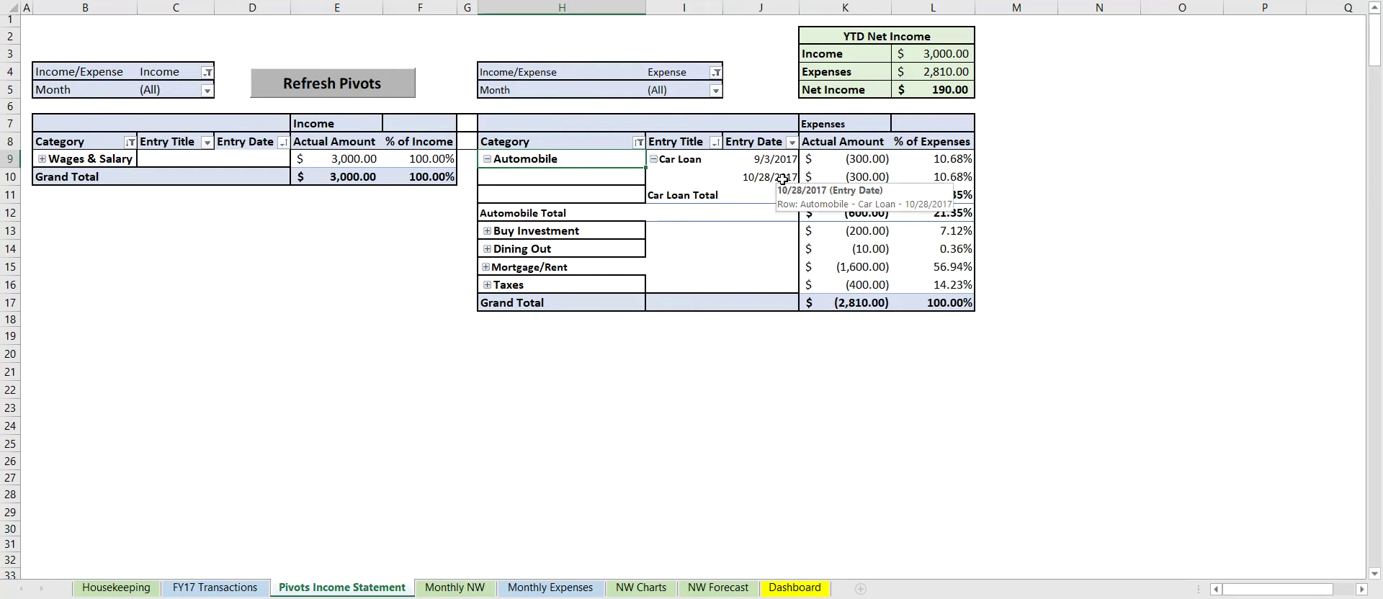
left_click(208, 588)
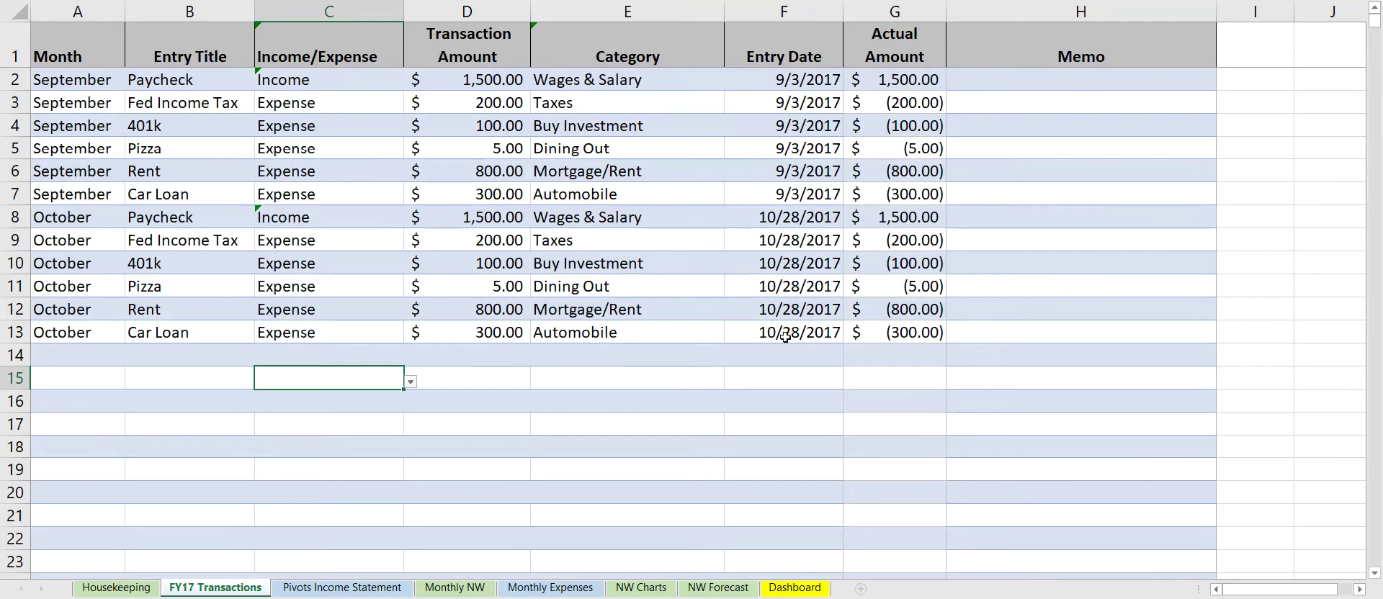
left_click(328, 587)
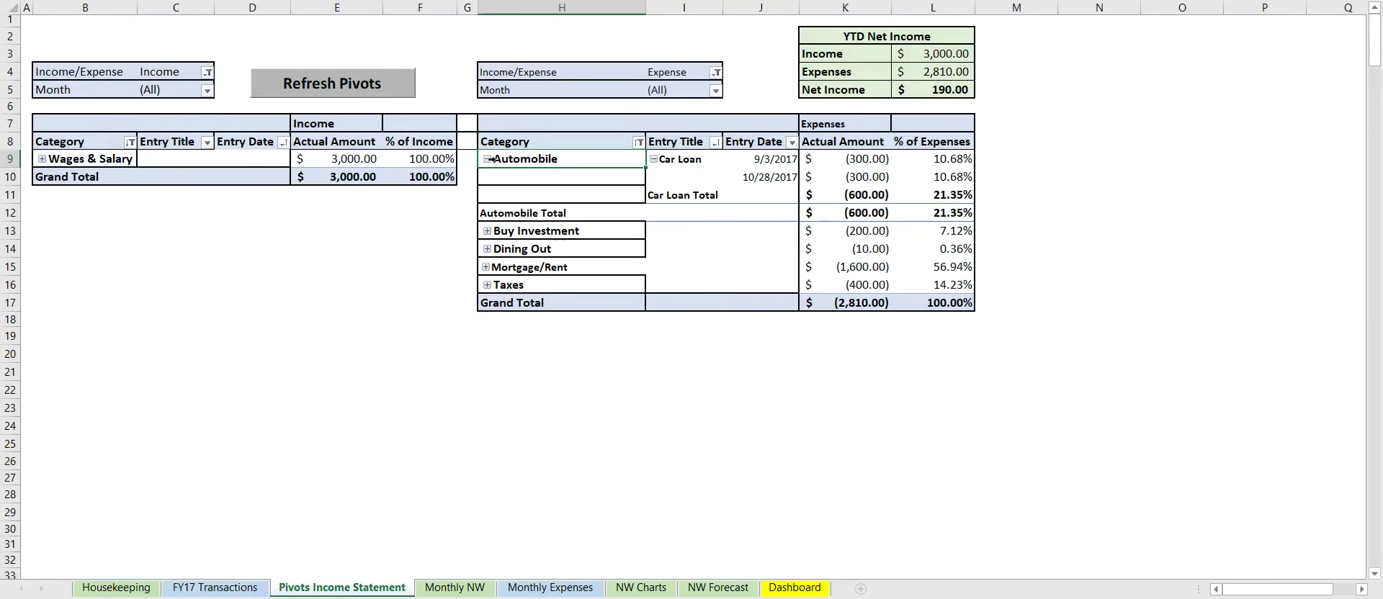
left_click(488, 159)
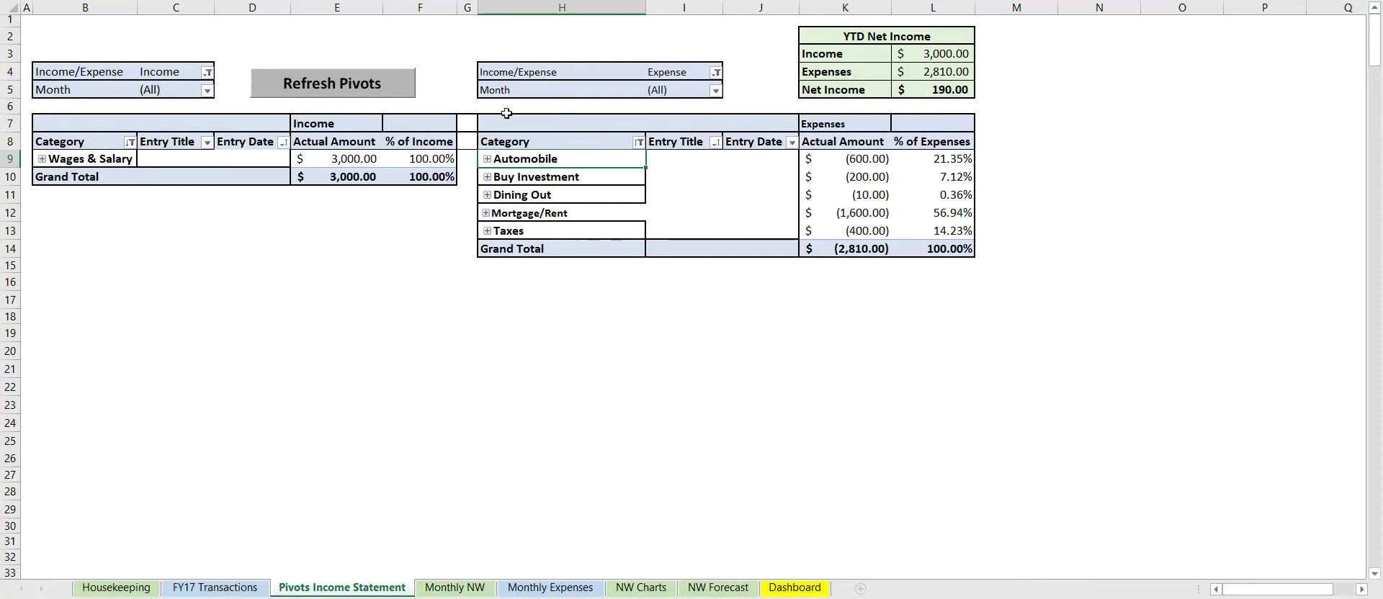
left_click(715, 90)
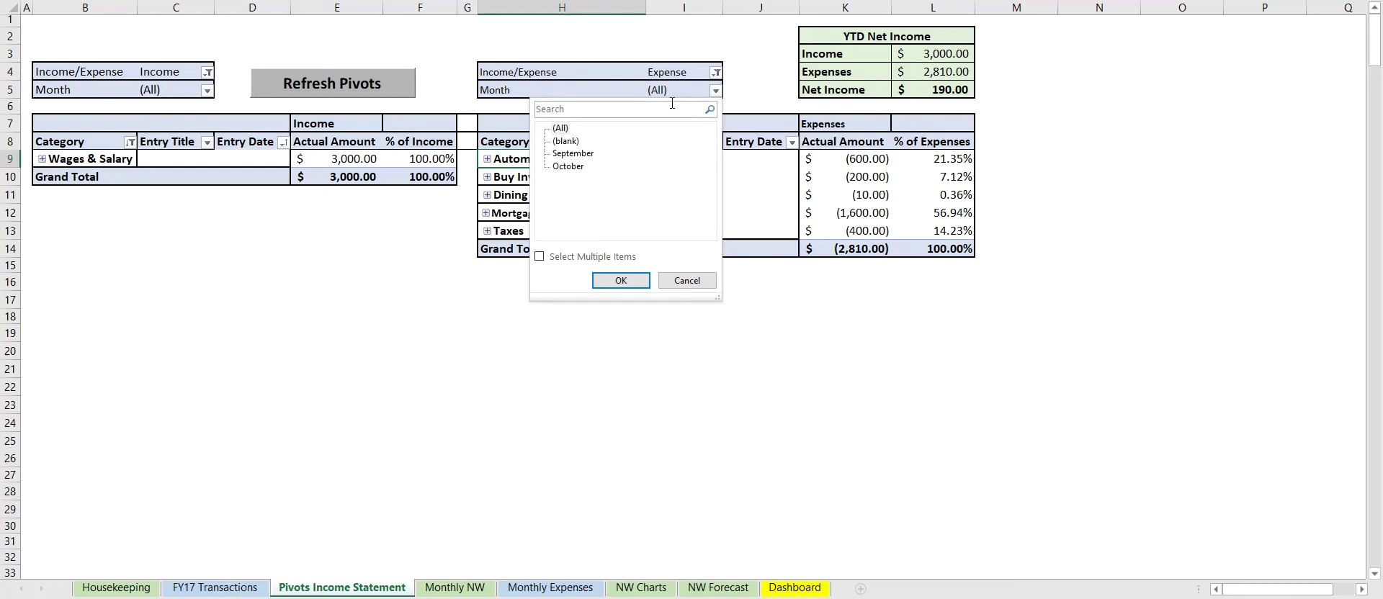
left_click(566, 167)
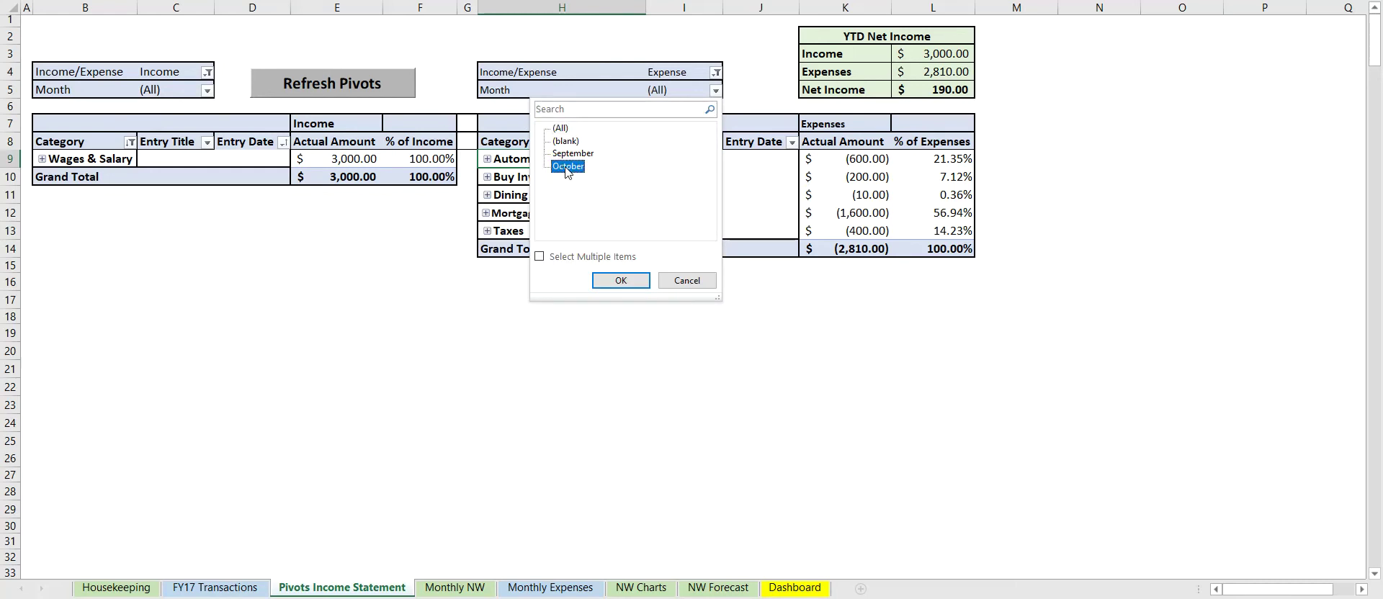
left_click(621, 280)
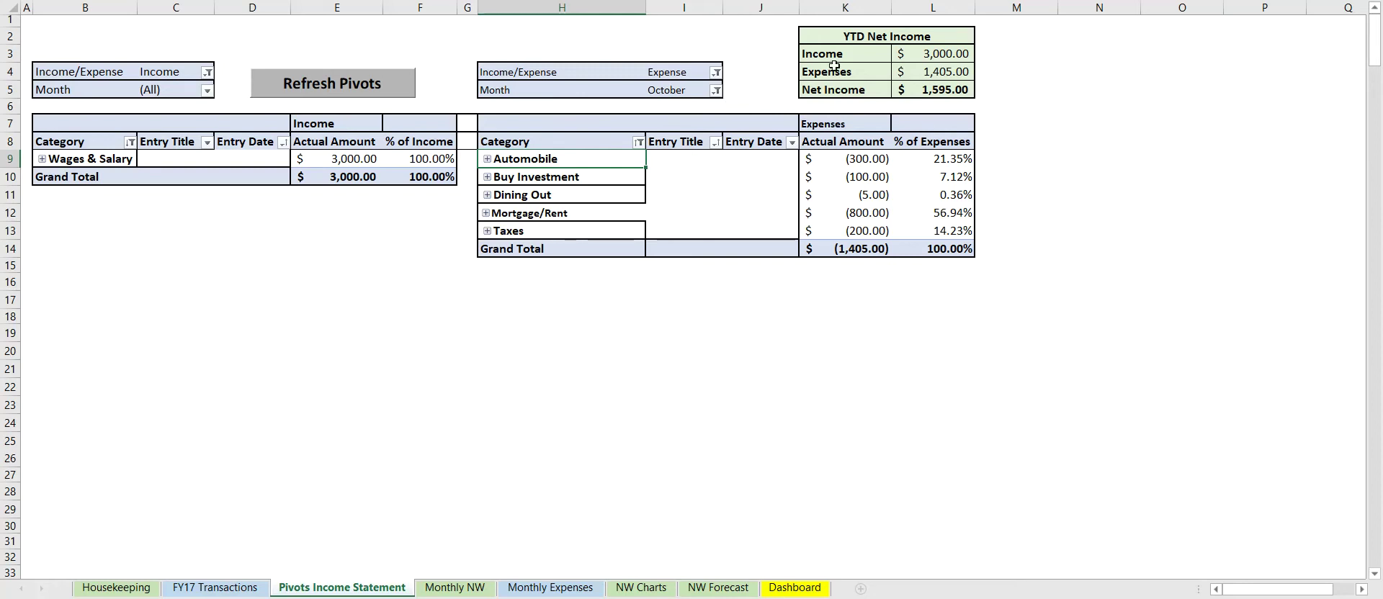
left_click(716, 91)
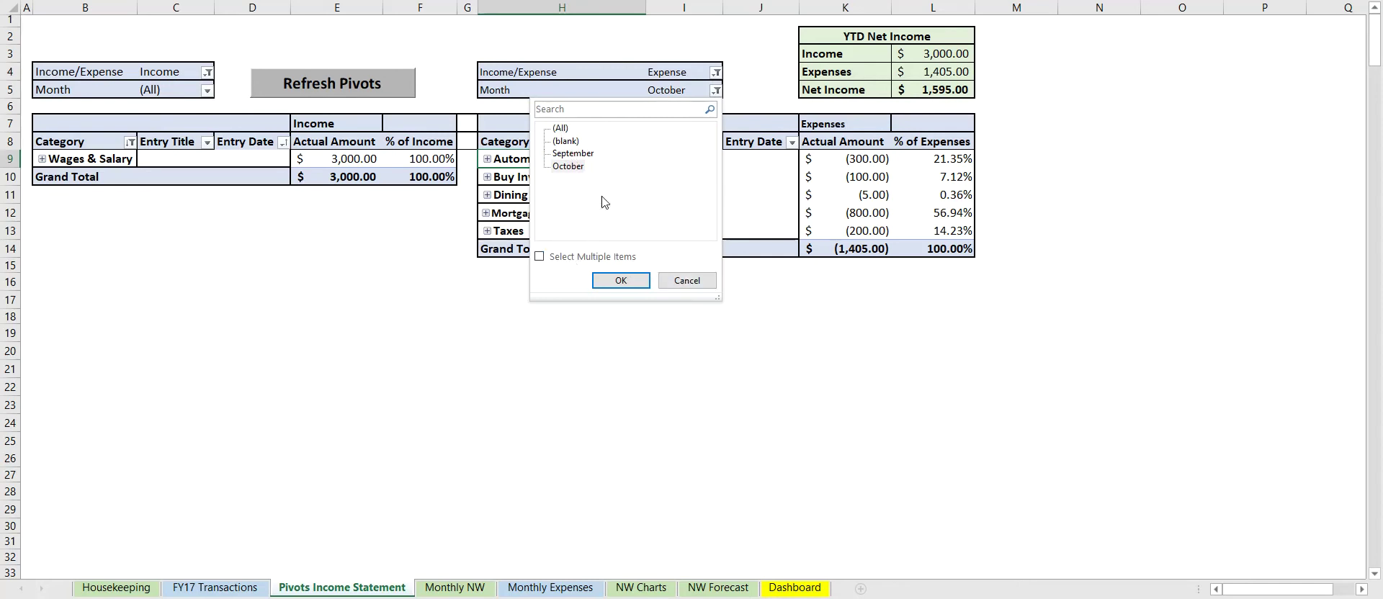
left_click(560, 128)
left_click(622, 279)
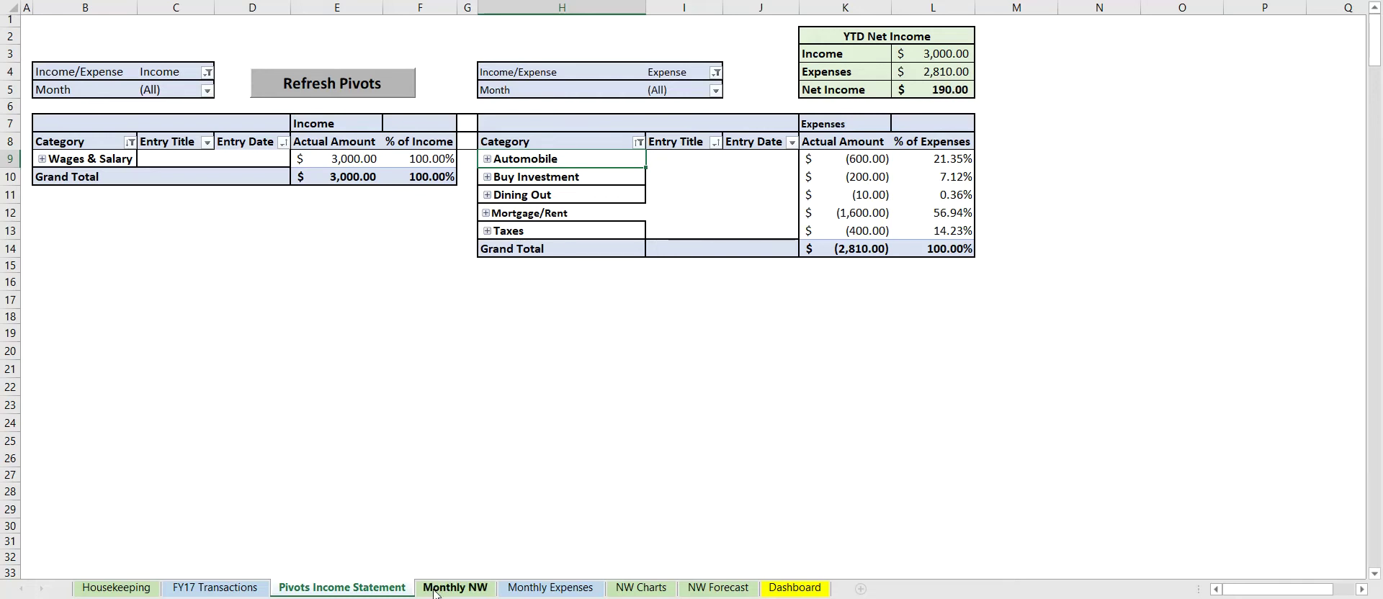
Step: Show the Monthly Expenses sheet with October's $1,500 income and $1,305 expenses
left_click(540, 590)
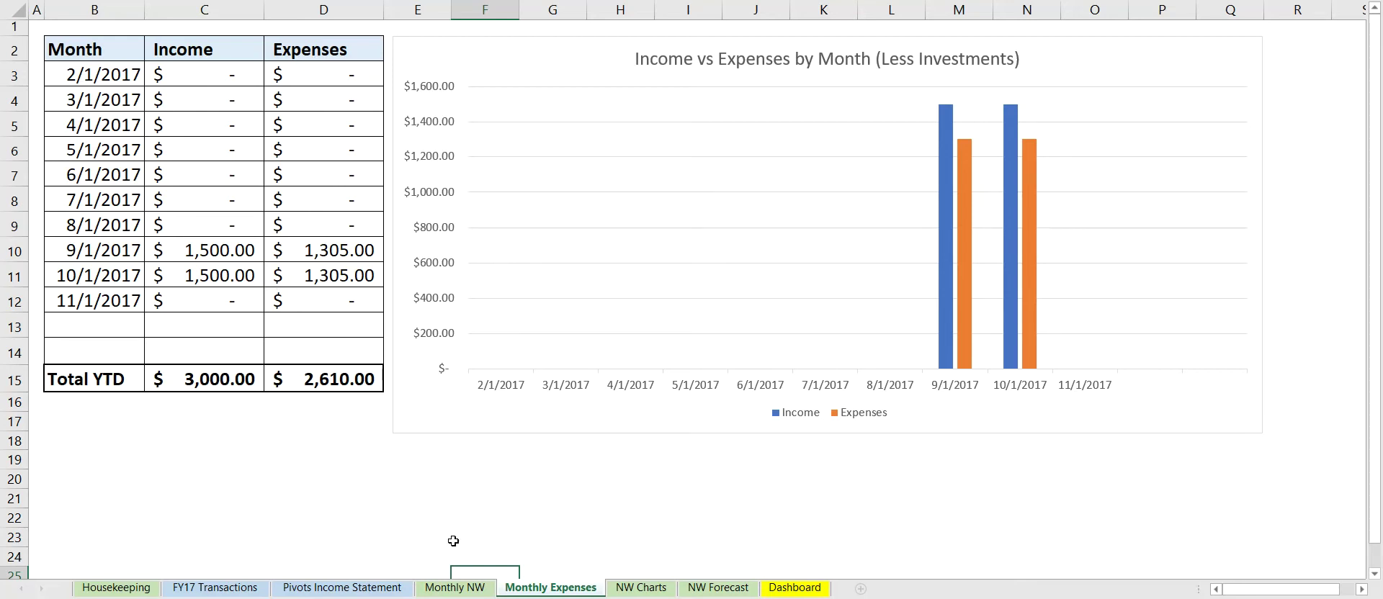
Step: On Monthly NW, enter October Cash of 1,500 and Asset 1 of 500
left_click(455, 588)
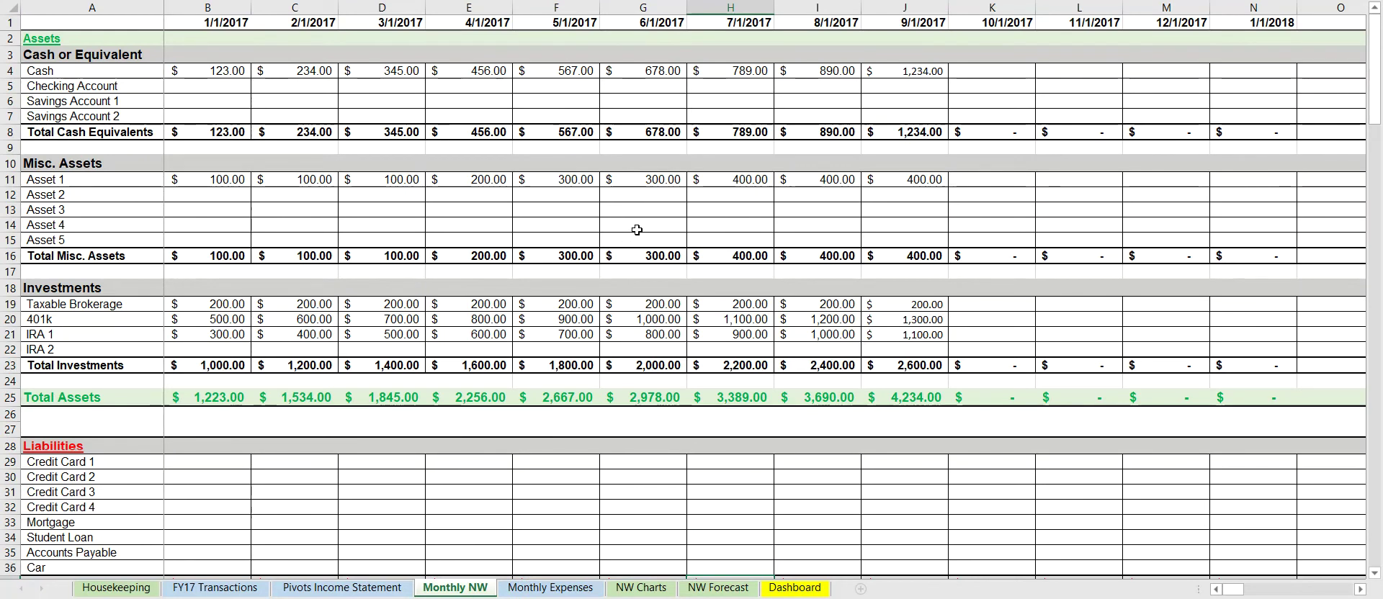
left_click_drag(225, 71, 909, 65)
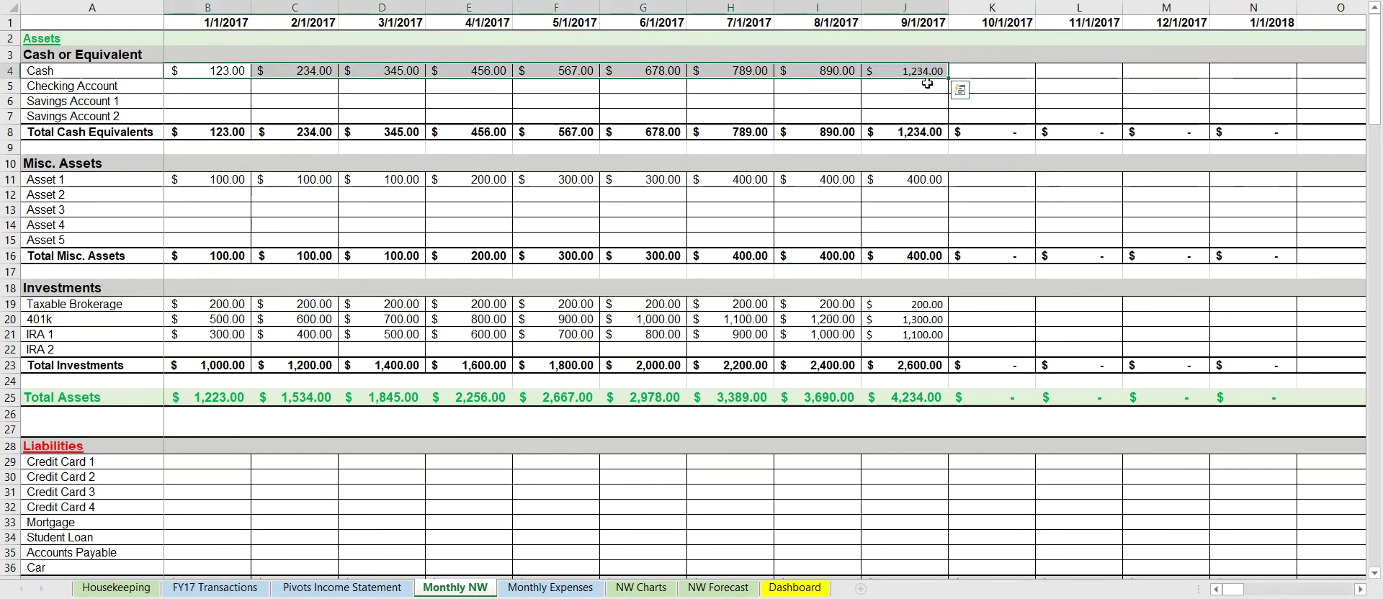
left_click(115, 72)
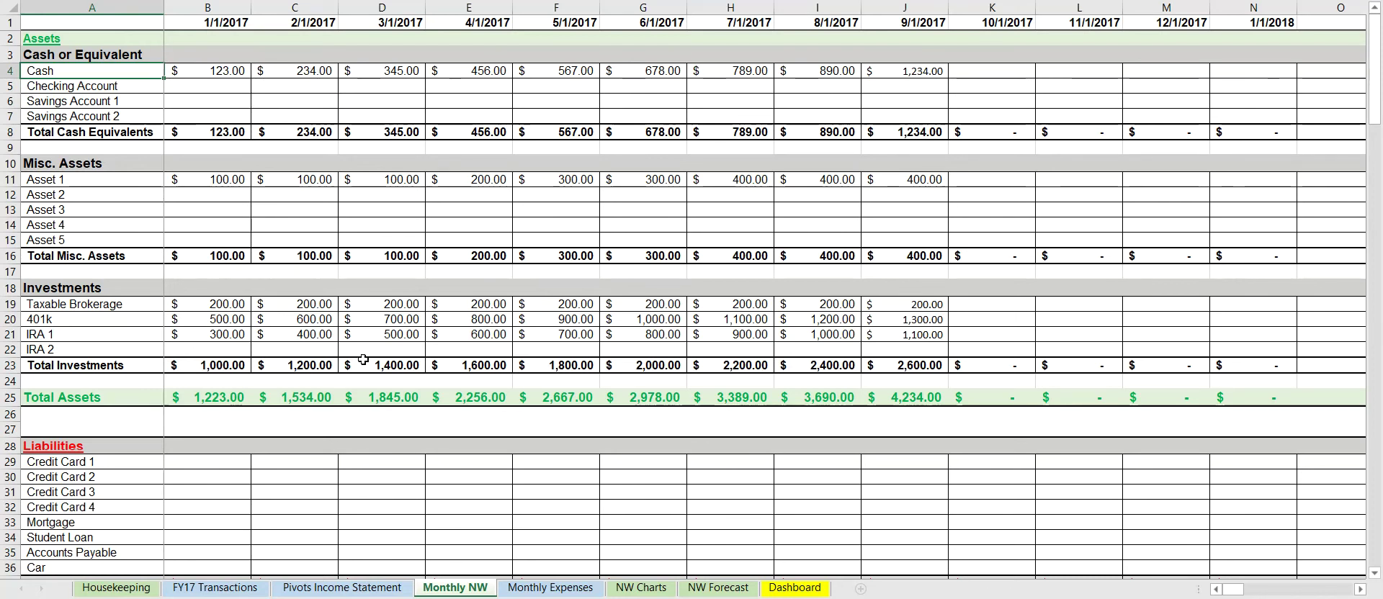
left_click(991, 70)
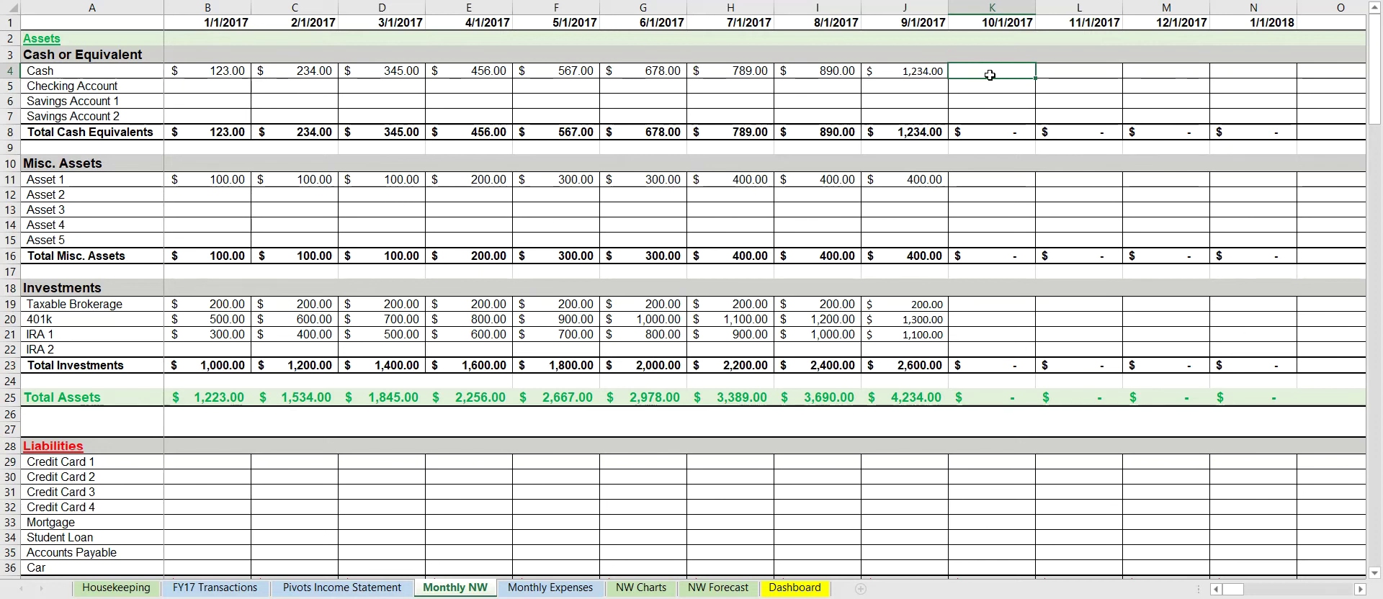
type("1500")
left_click(992, 150)
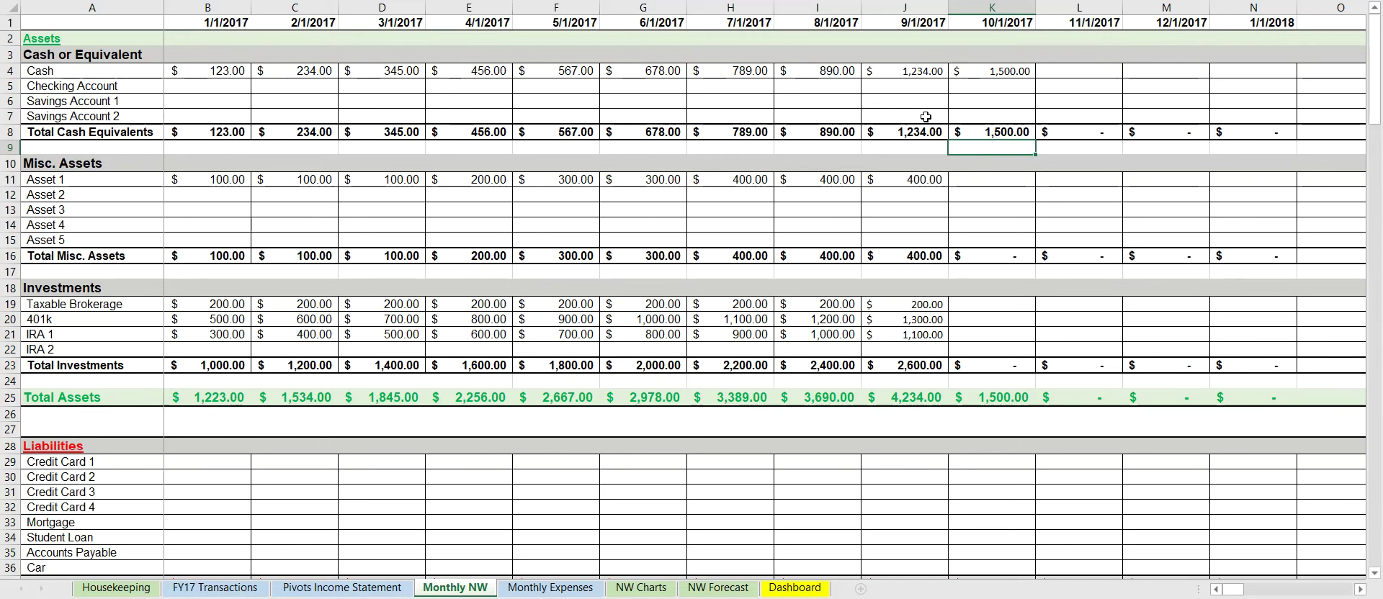
left_click(971, 178)
type("5000")
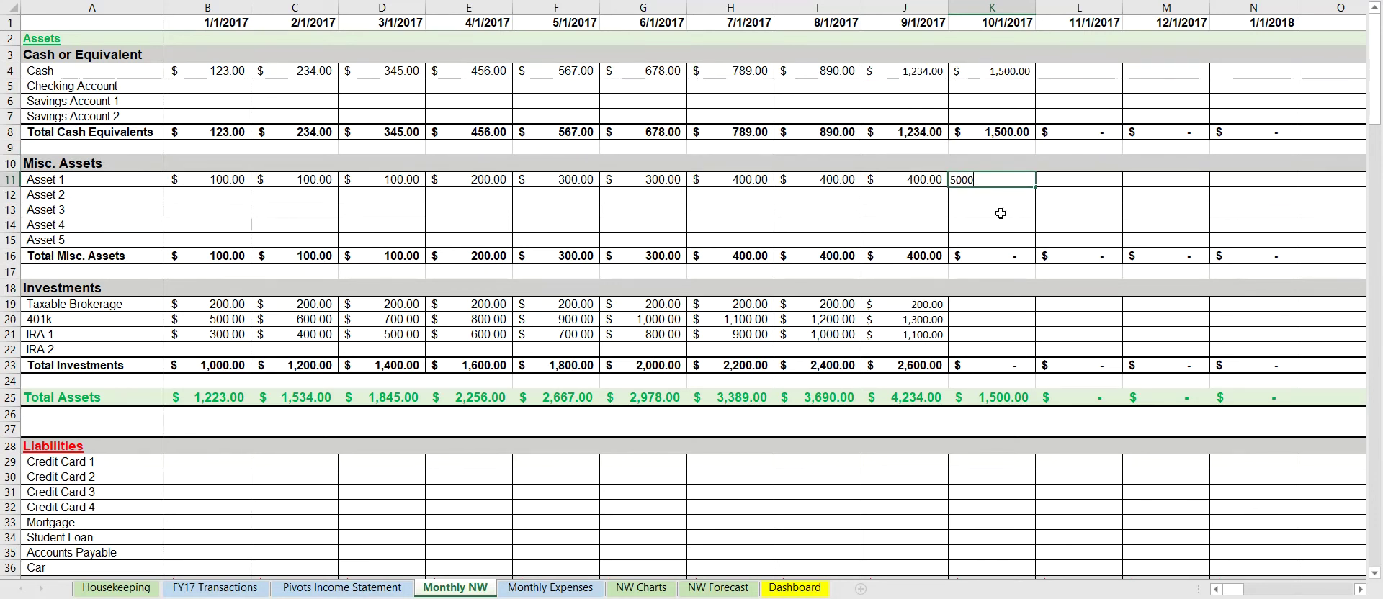
key("BackSpace")
left_click(966, 210)
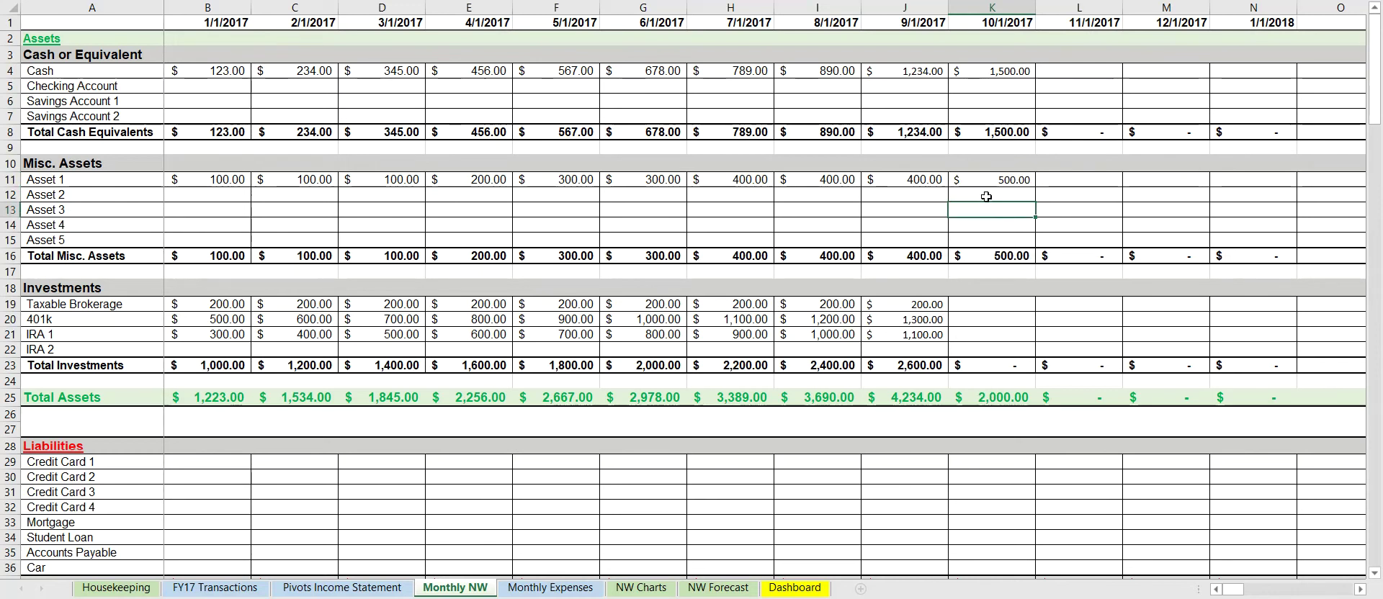
Step: Enter October Taxable Brokerage 200, 401k 1,500 and IRA 1 1,100
left_click(974, 304)
type("200")
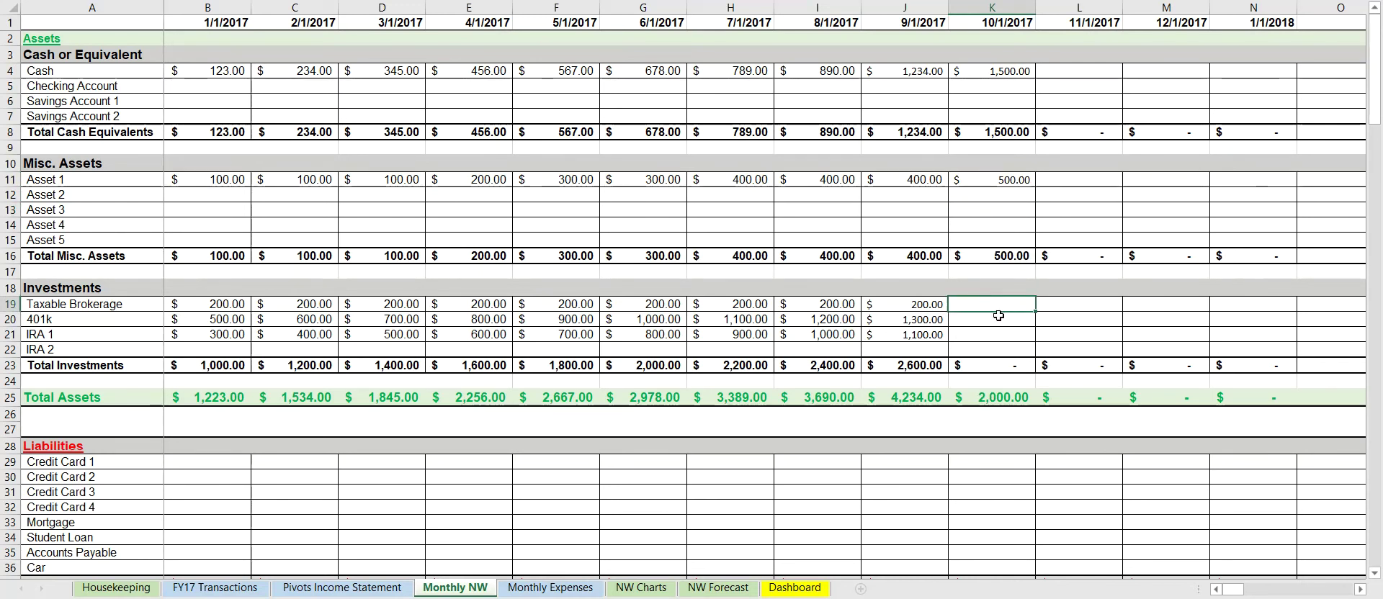
left_click(1000, 320)
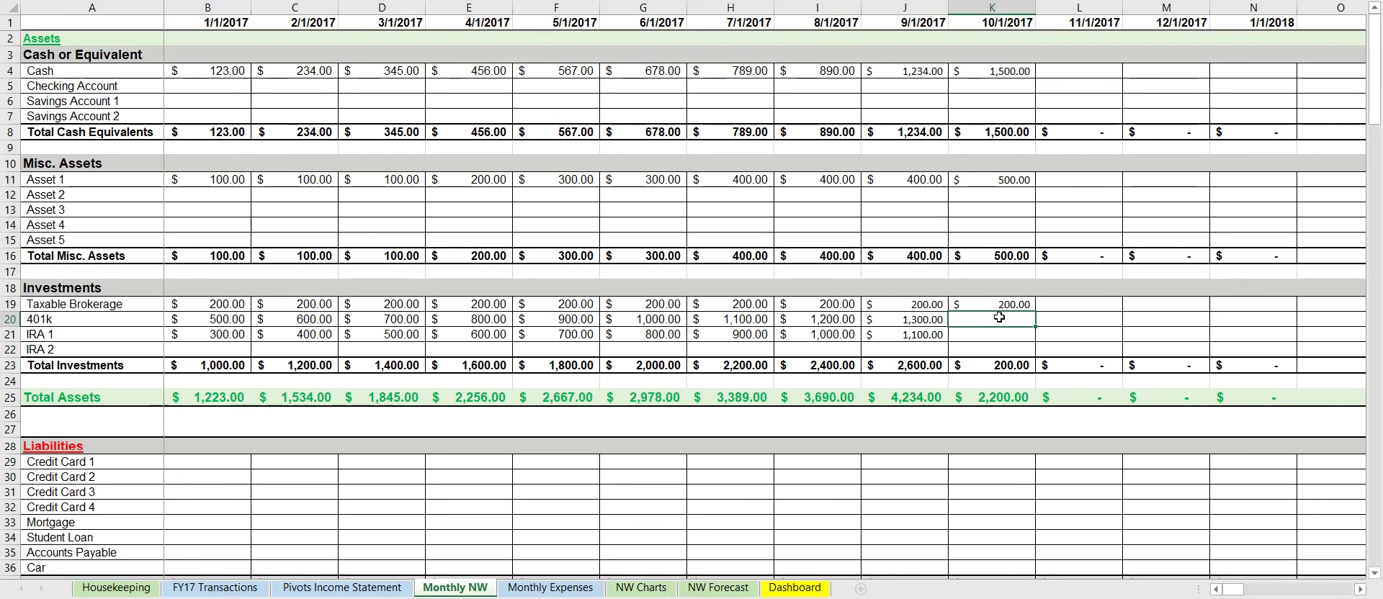
type("1,500")
left_click(1006, 333)
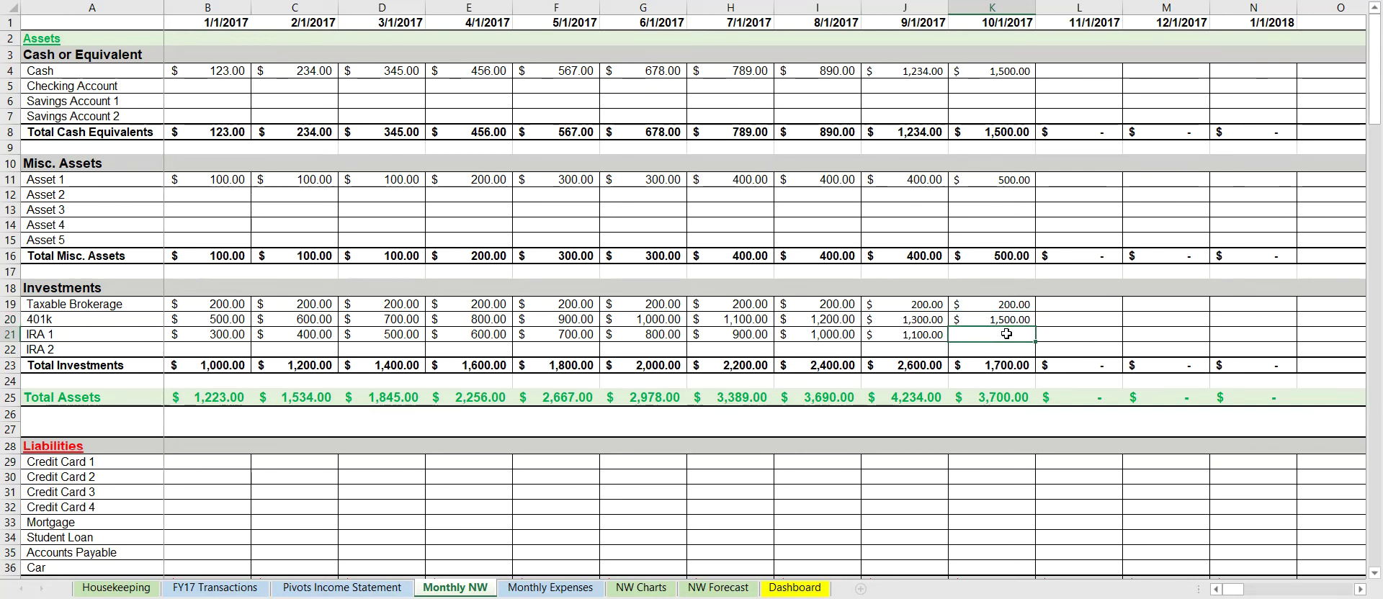
type("1100")
left_click(1084, 306)
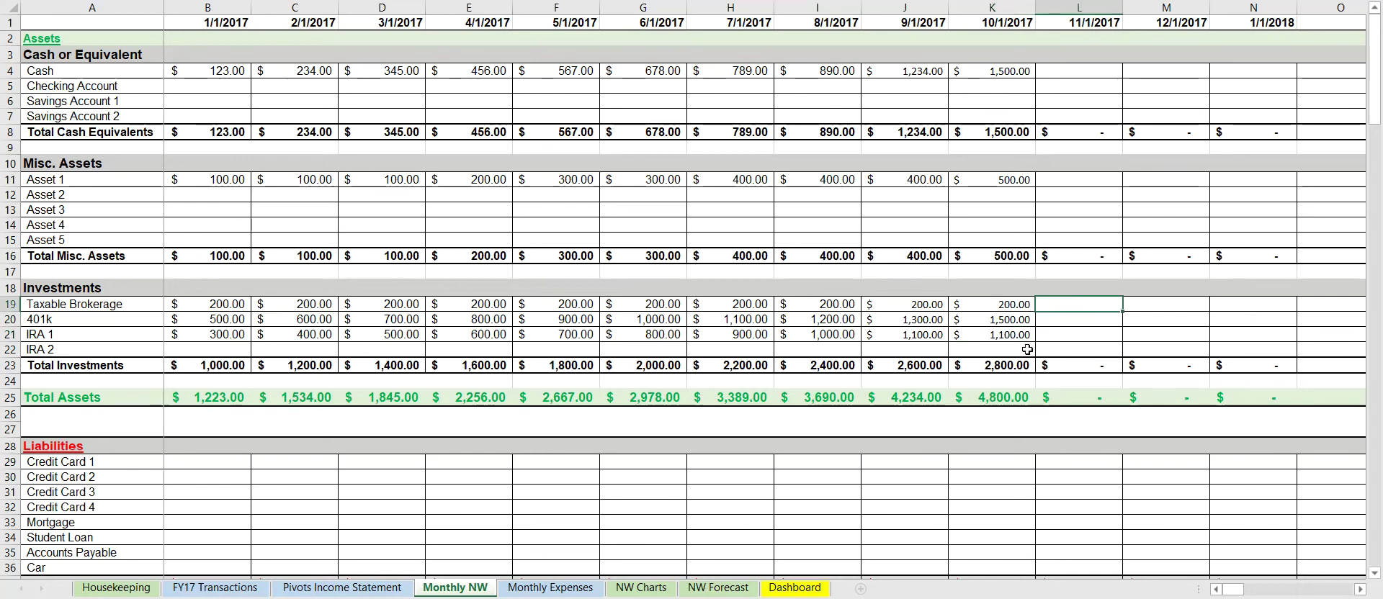
scroll(933, 368, "down", 4)
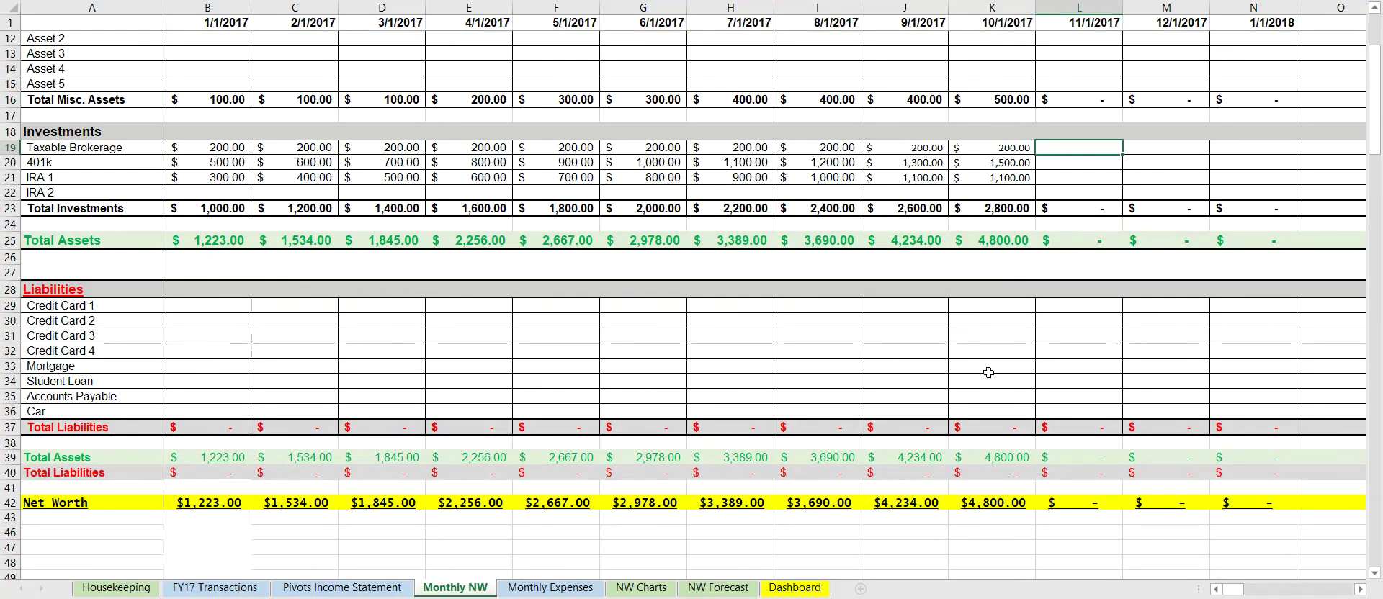
scroll(968, 429, "up", 4)
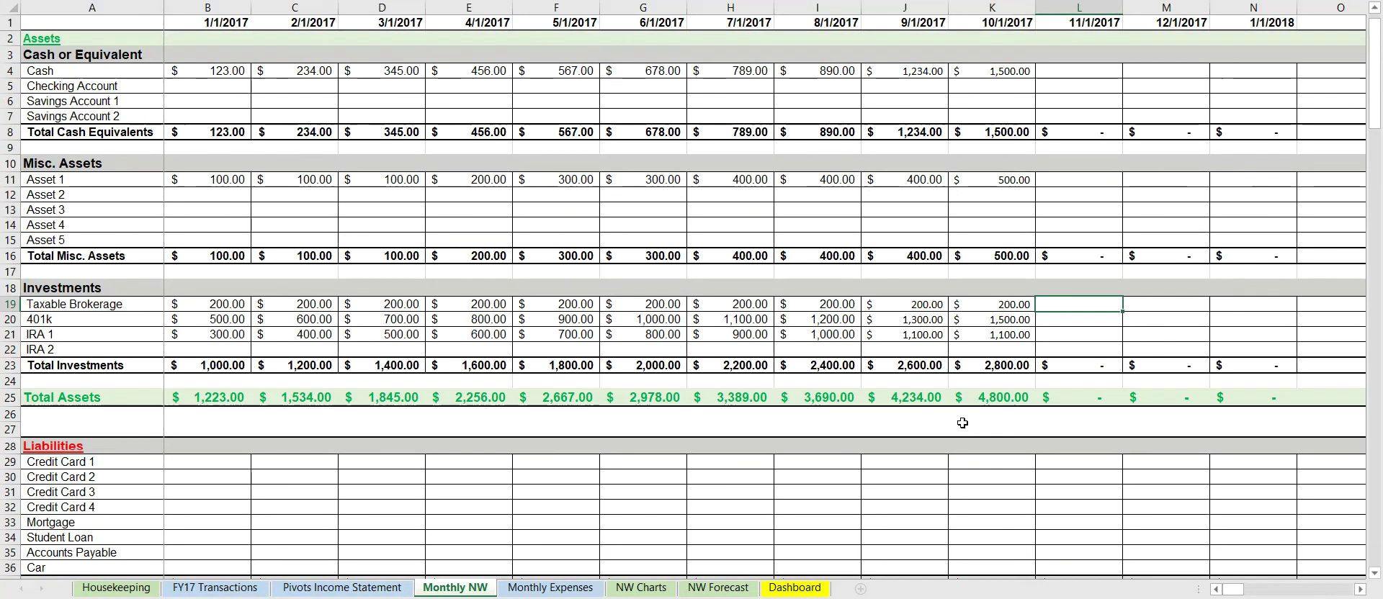
Step: Clear the 1/1/2018 date from N1 and enter a $300 October Credit Card 1 liability
left_click(1259, 24)
key("Delete")
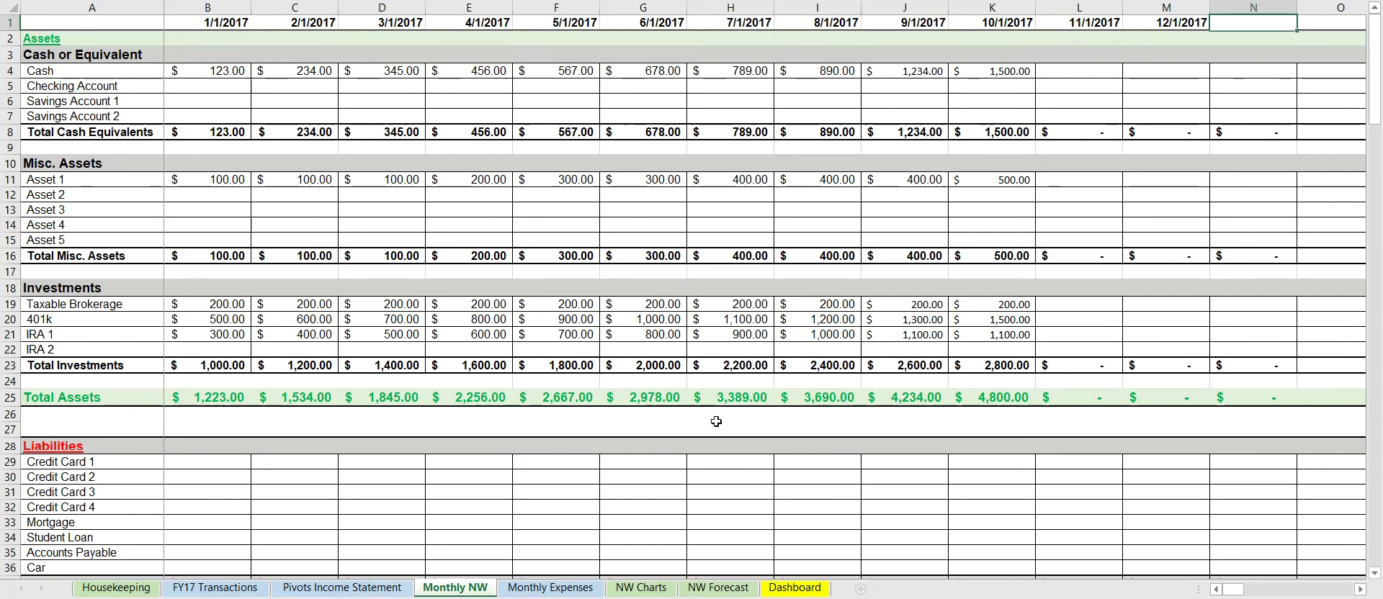
scroll(716, 421, "down", 7)
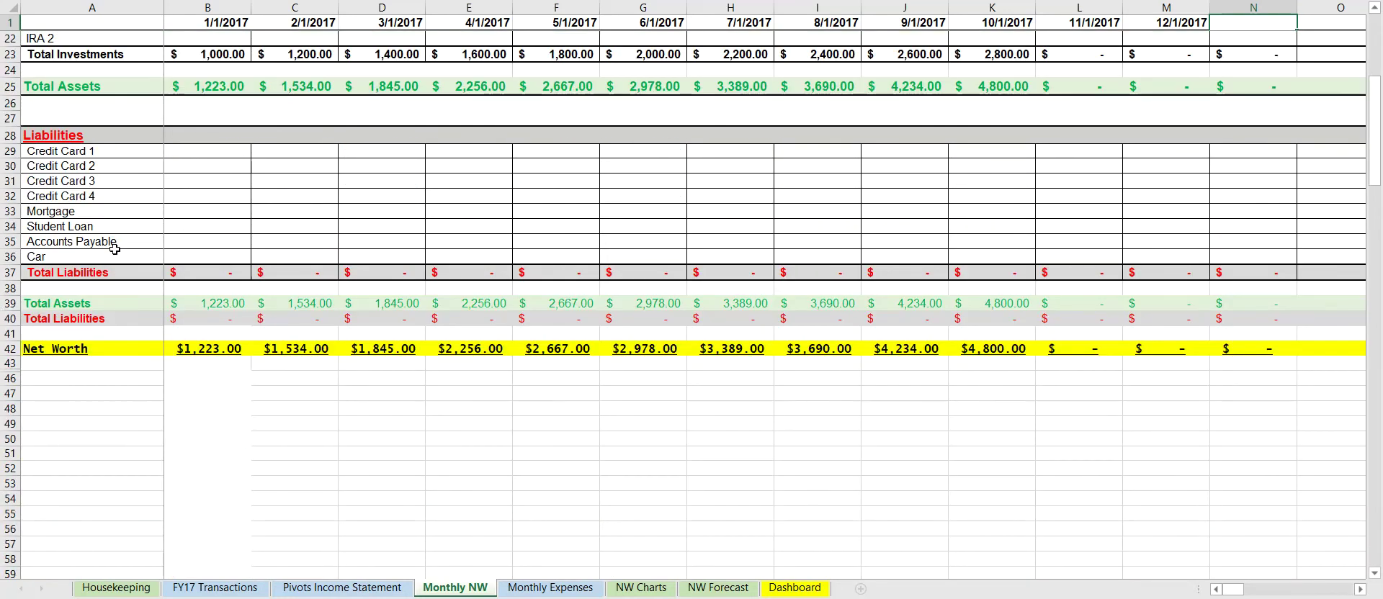
left_click(983, 153)
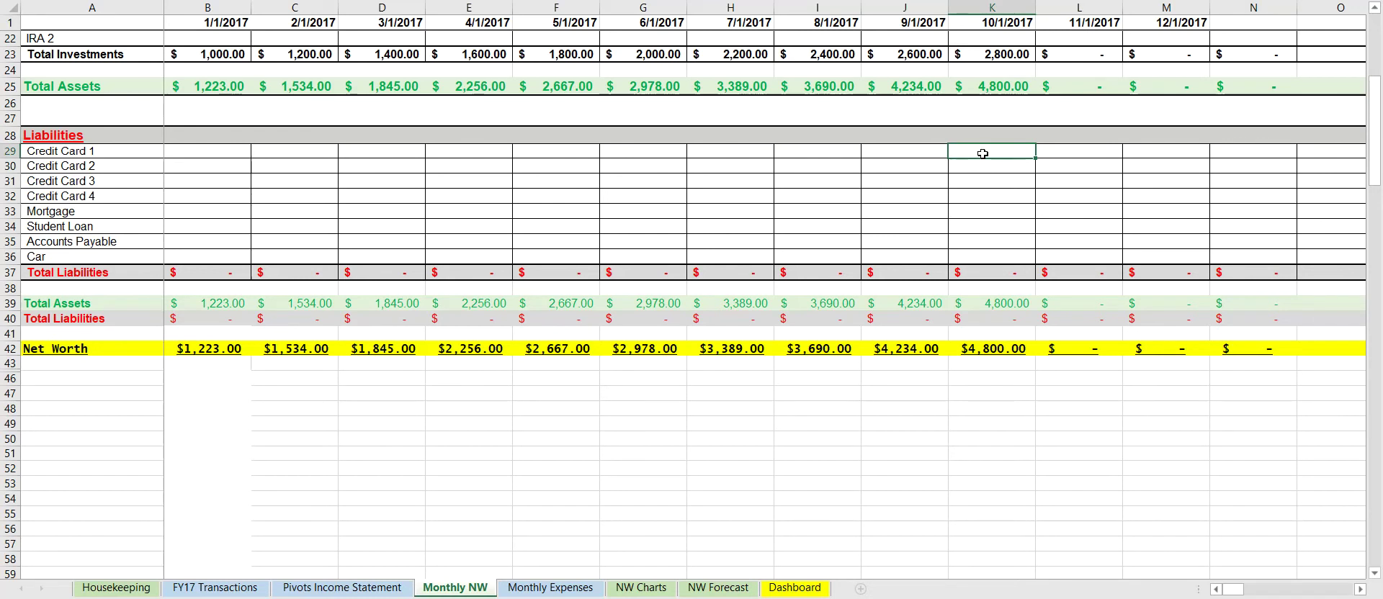
type("300")
left_click(1075, 180)
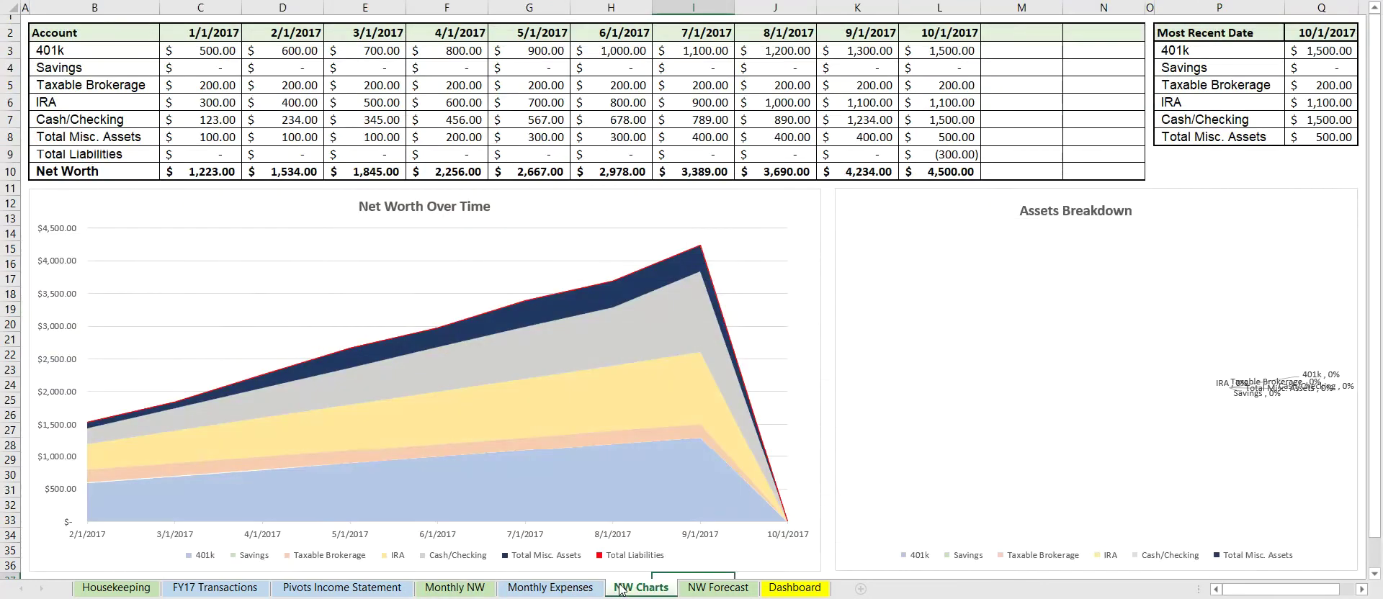
left_click(641, 588)
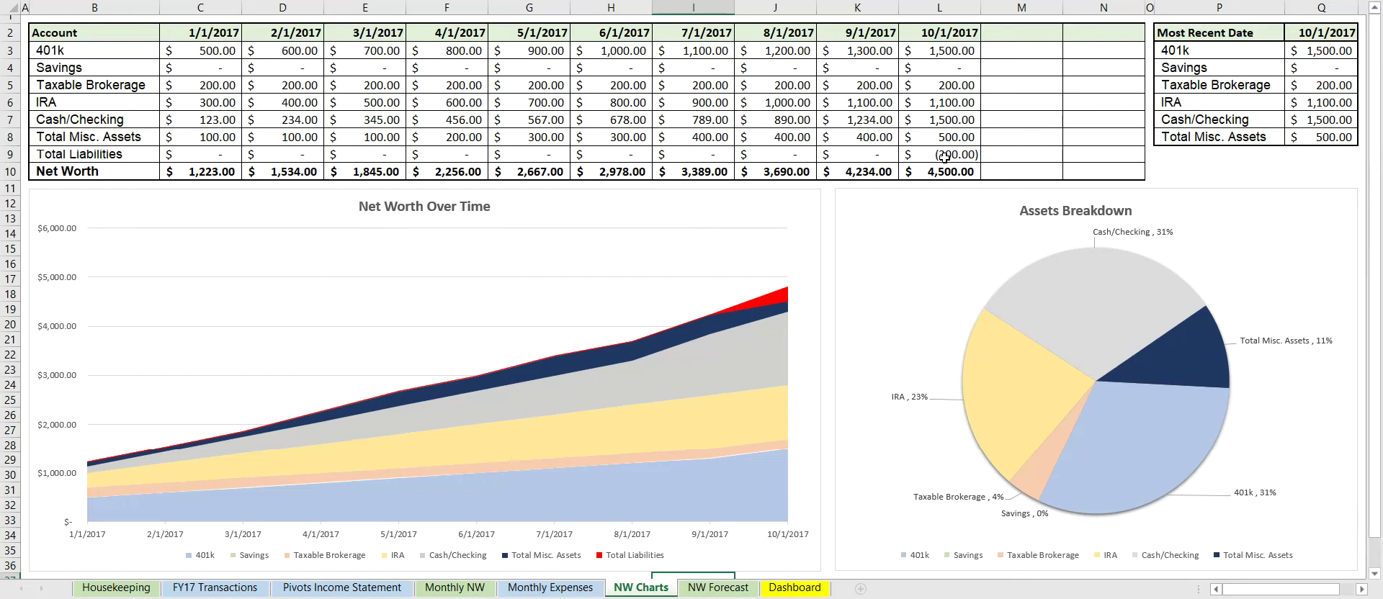
Step: Go back to the Monthly NW sheet after checking the net worth charts
left_click(461, 588)
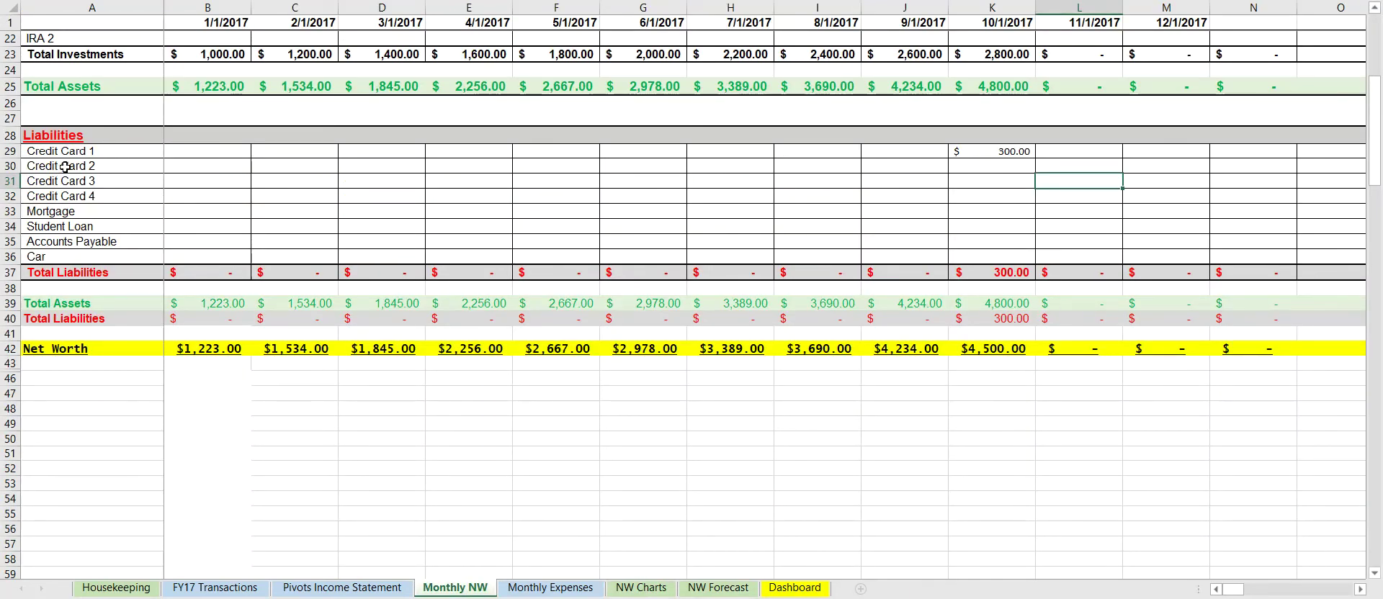
Step: Relabel A29 from Credit Card 1 to 'Chase Freedom', then view NW Charts showing (300.00) liabilities
left_click(84, 153)
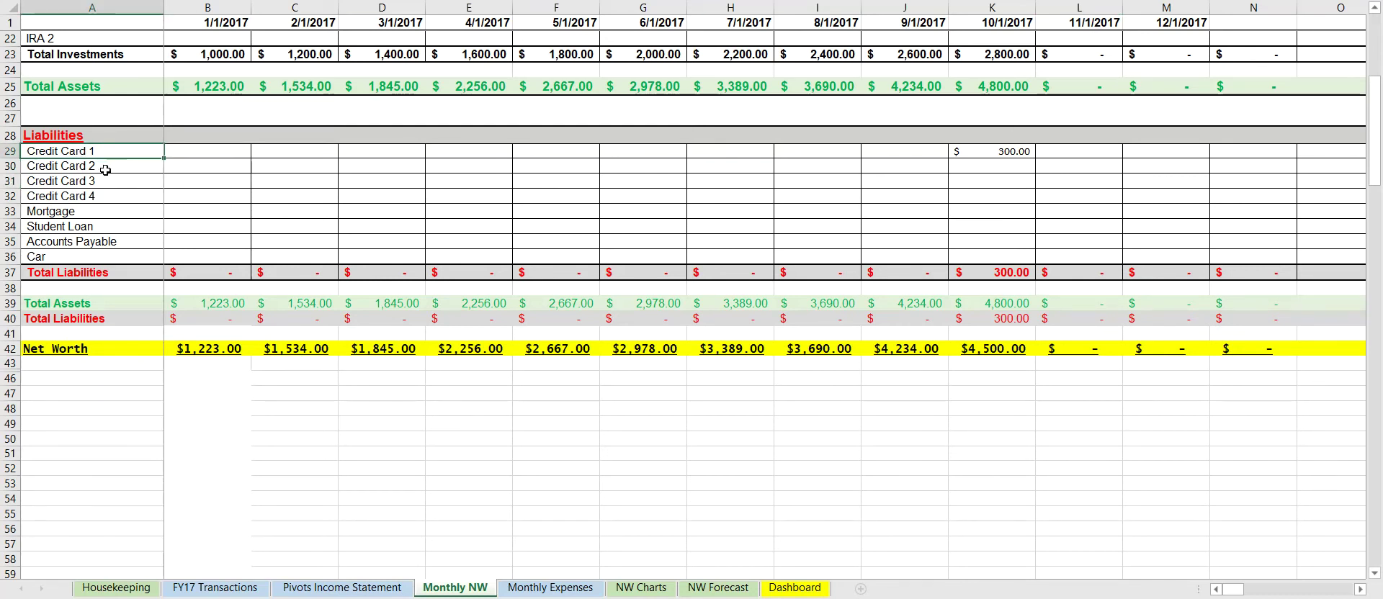
type("Chase Cr")
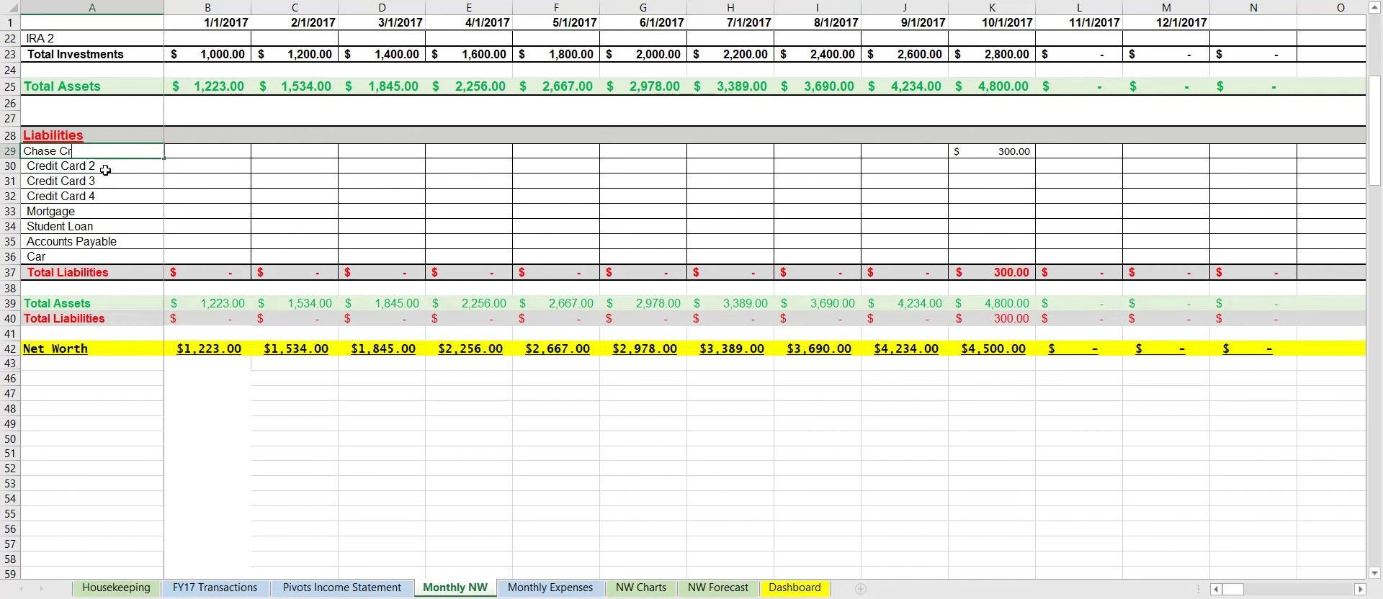
type("edit Card")
key("BackSpace")
key("BackSpace")
key("BackSpace")
key("BackSpace")
key("BackSpace")
key("BackSpace")
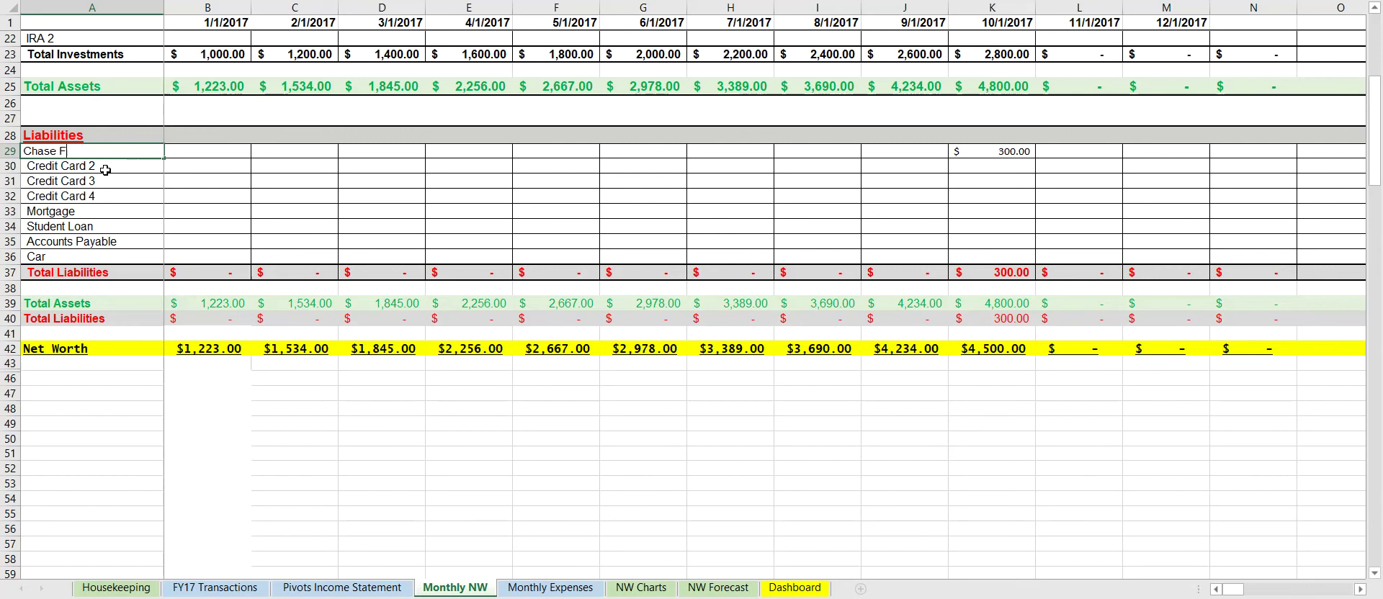
type("reedom")
left_click(411, 150)
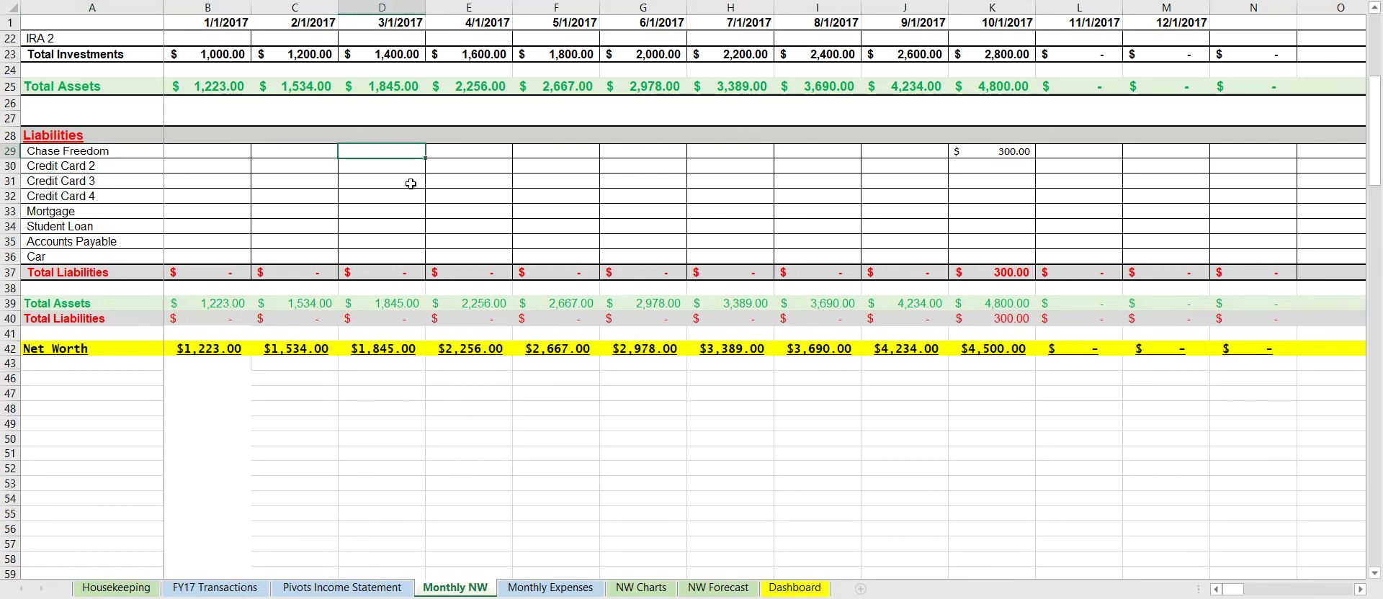
left_click(643, 589)
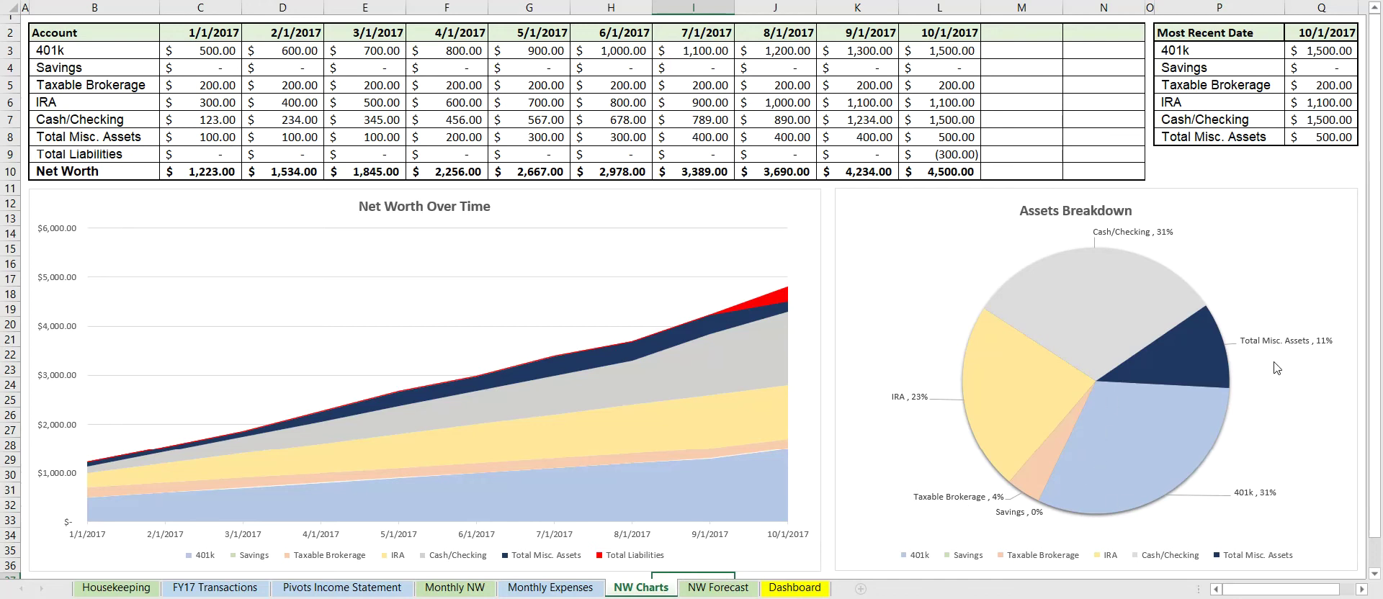
mouse_move(1115, 276)
mouse_move(1160, 458)
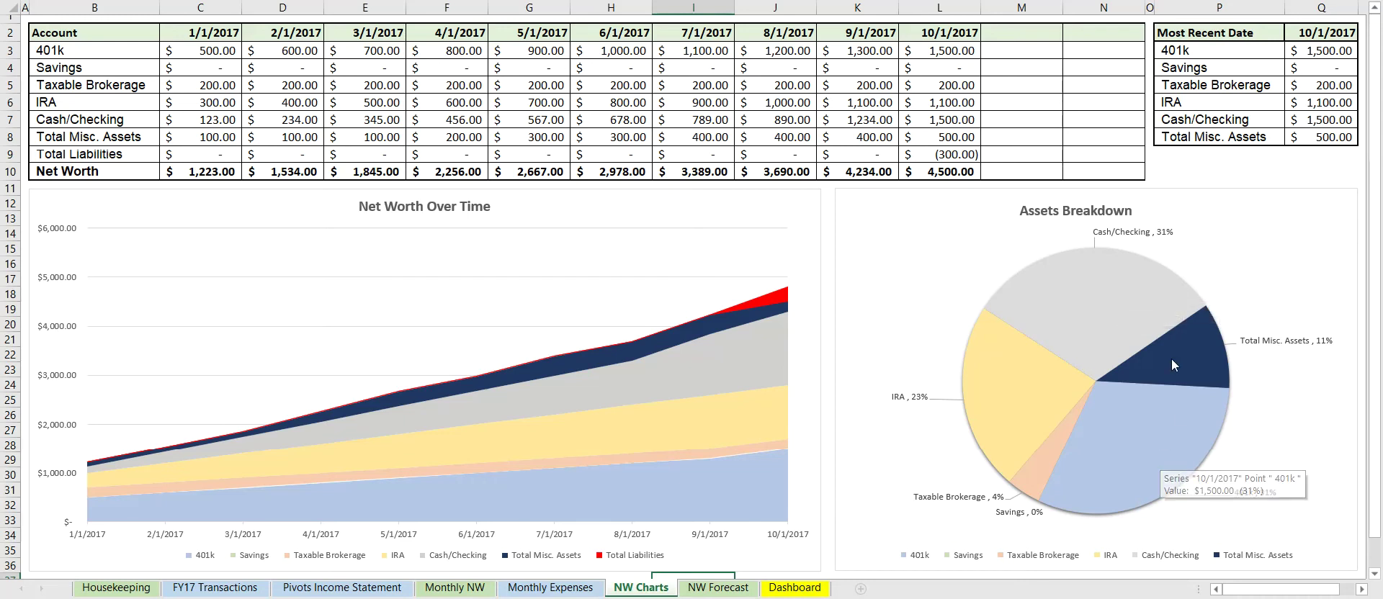
left_click(484, 589)
Step: Scroll Monthly NW to the top, pass through NW Charts, and open NW Forecast showing $4,500.00 current NW
scroll(533, 346, "up", 7)
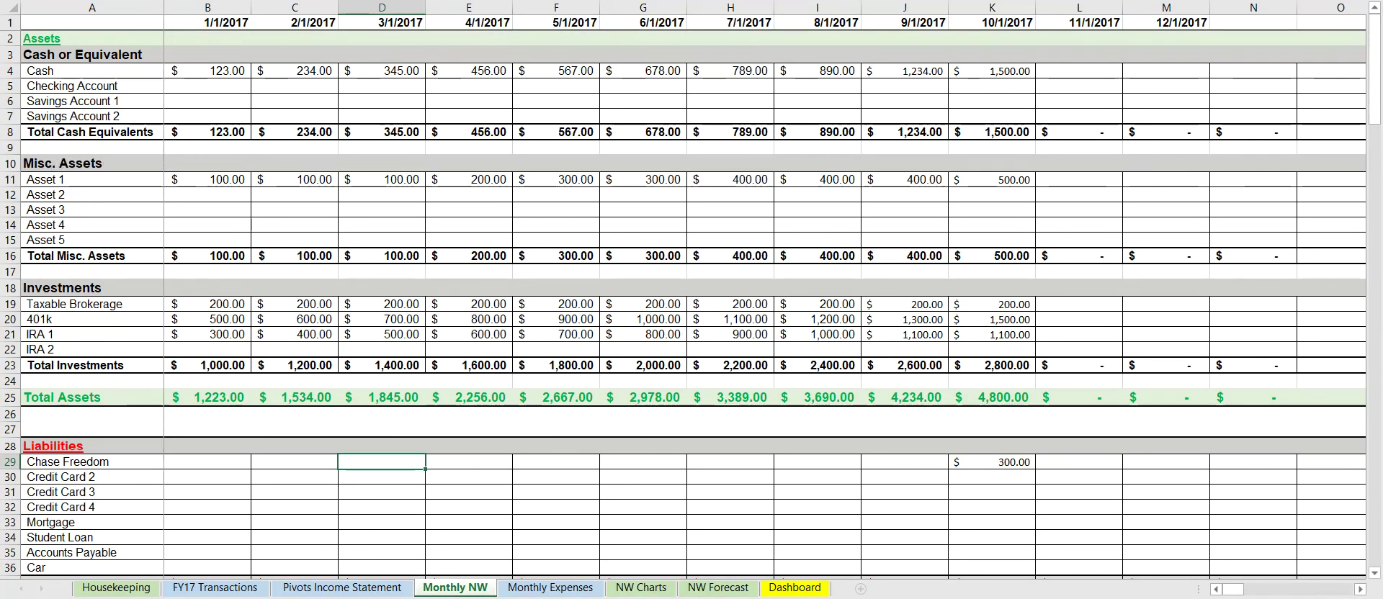
left_click(642, 588)
mouse_move(1007, 380)
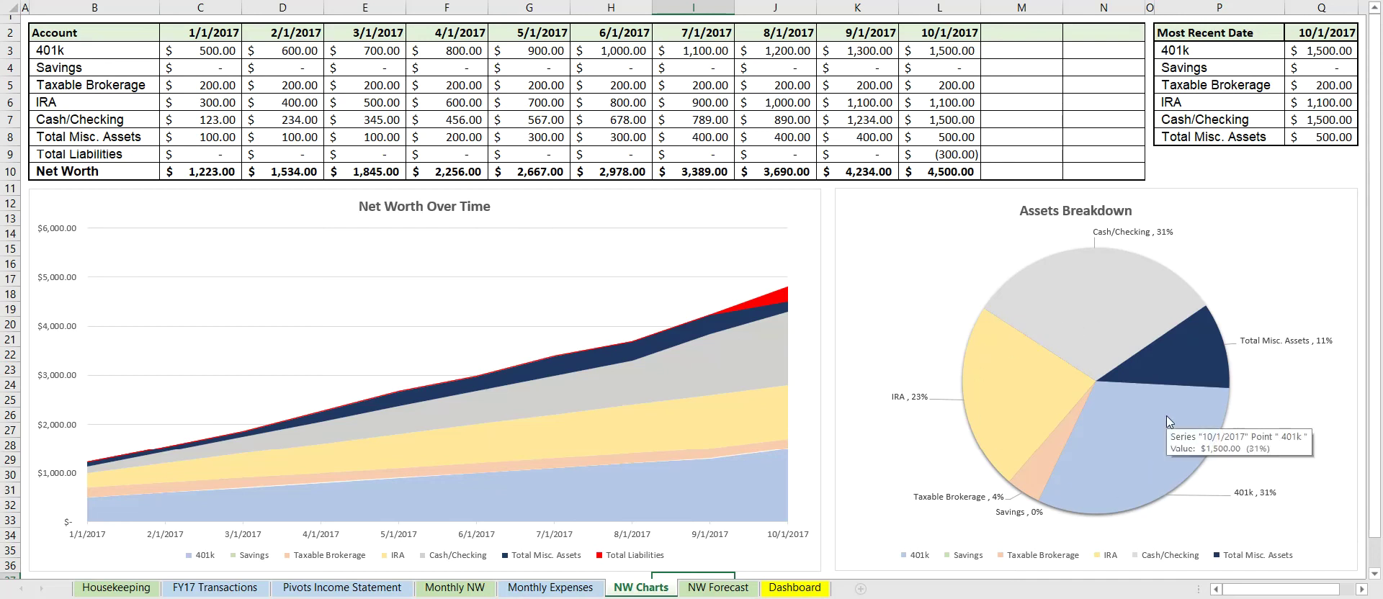
left_click(718, 588)
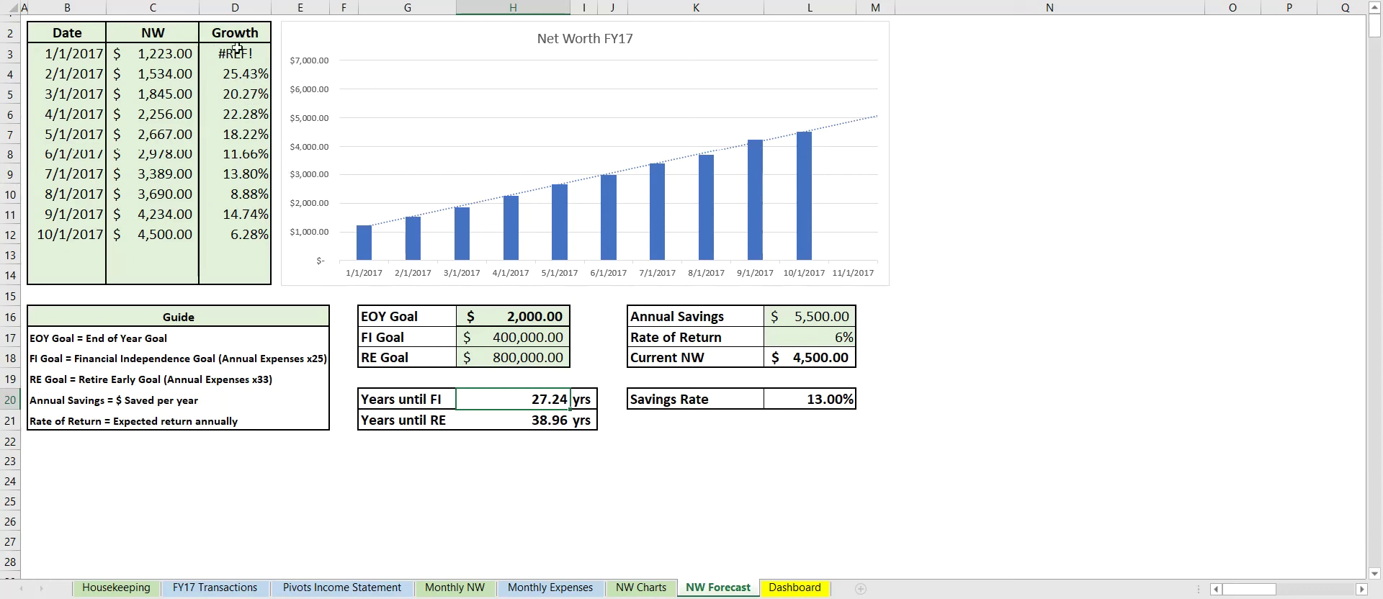
left_click(79, 54)
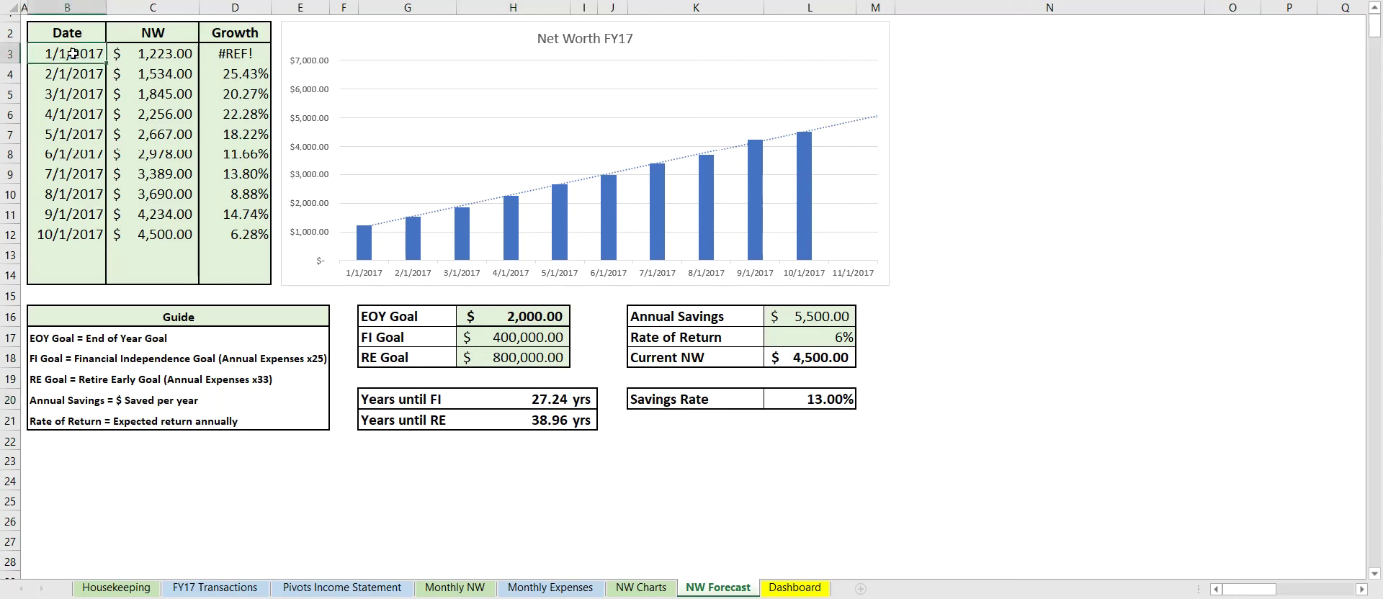
left_click(239, 54)
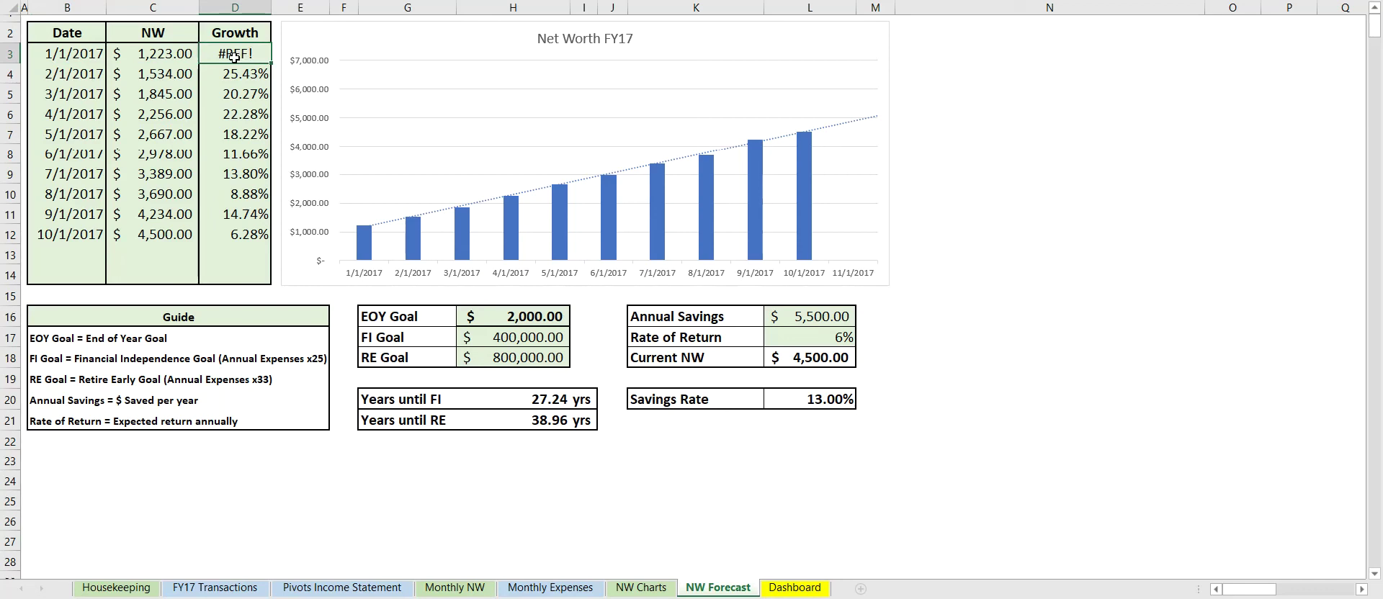
left_click_drag(234, 72, 234, 239)
left_click(162, 72)
left_click_drag(162, 72, 166, 232)
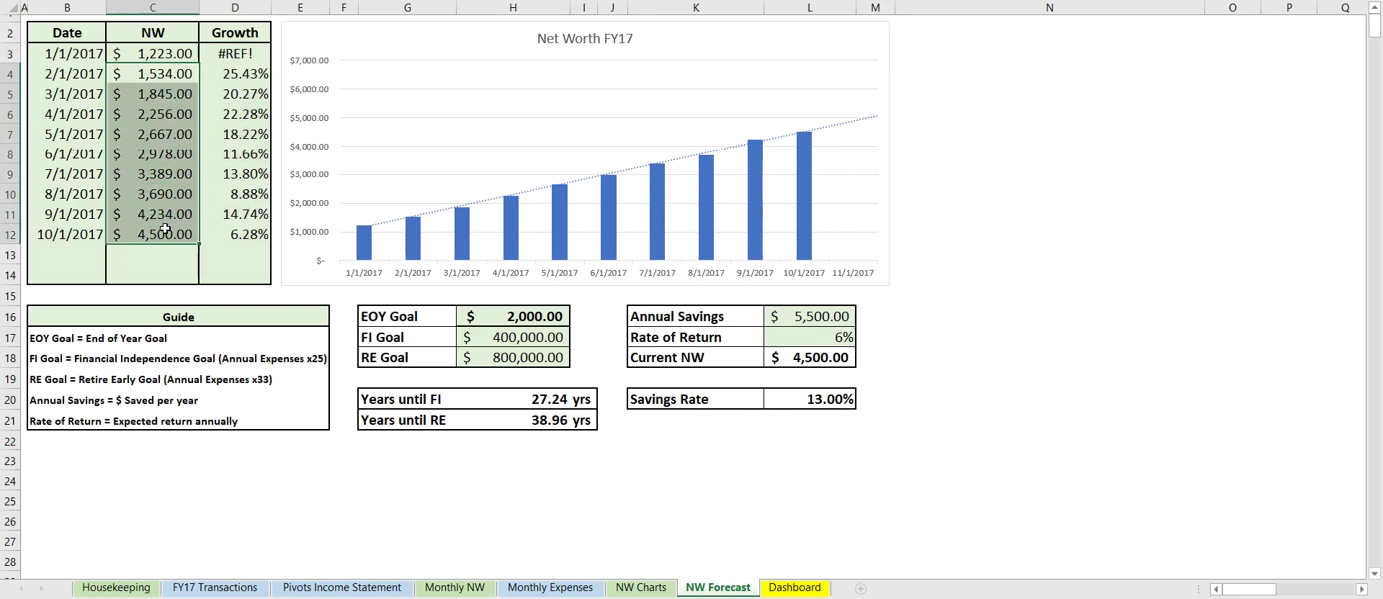
left_click(464, 520)
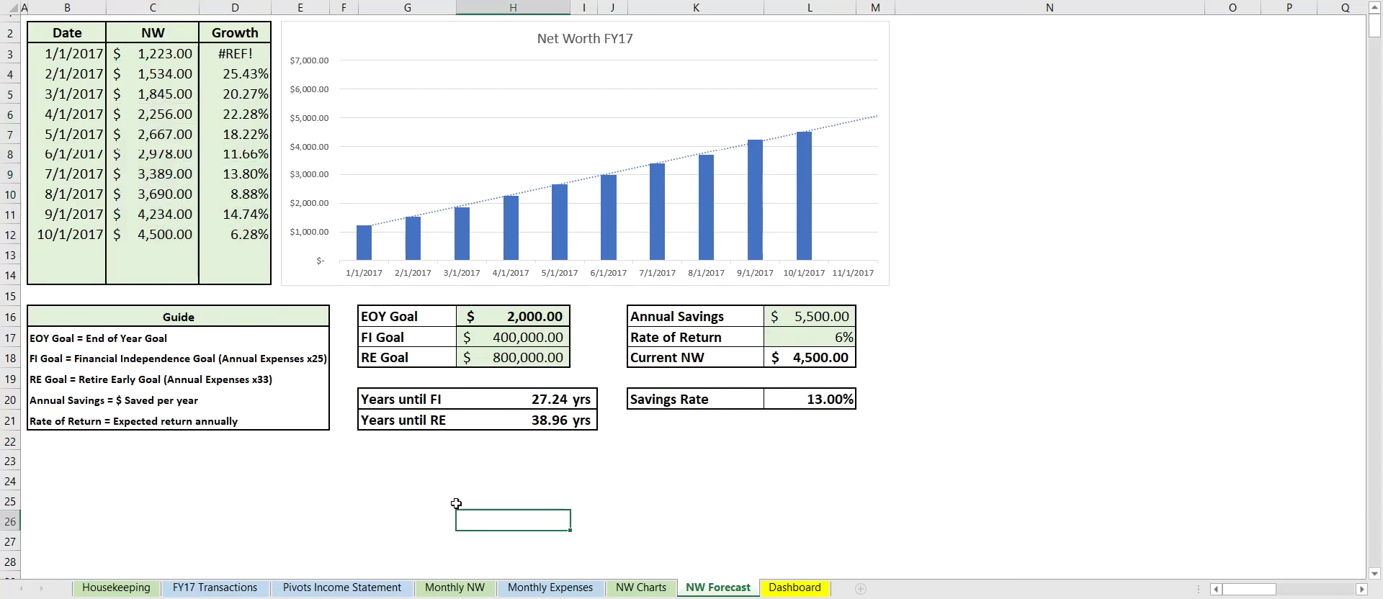
left_click(531, 316)
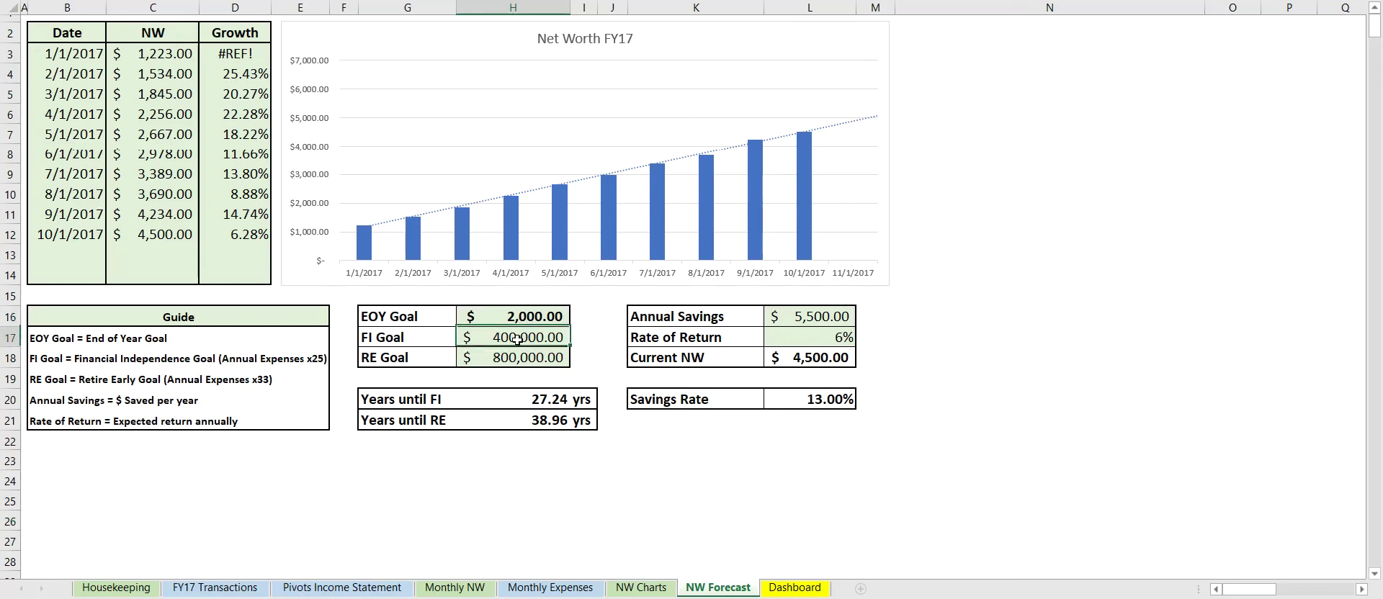
left_click(532, 336)
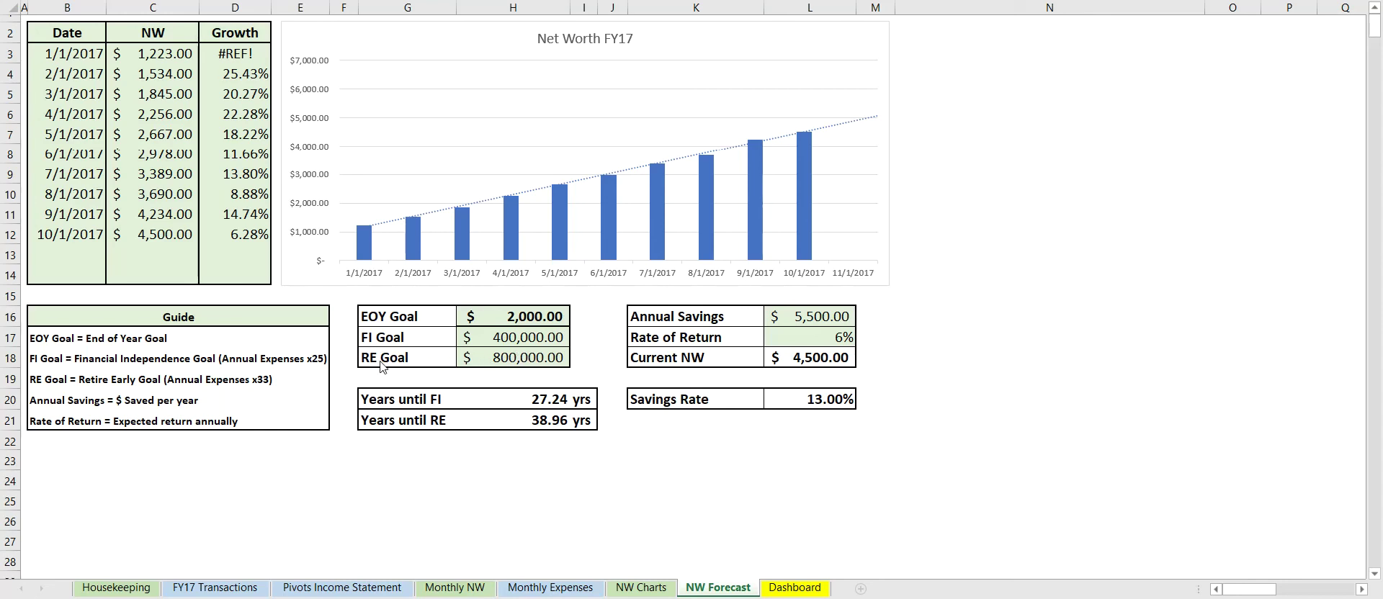
left_click(530, 348)
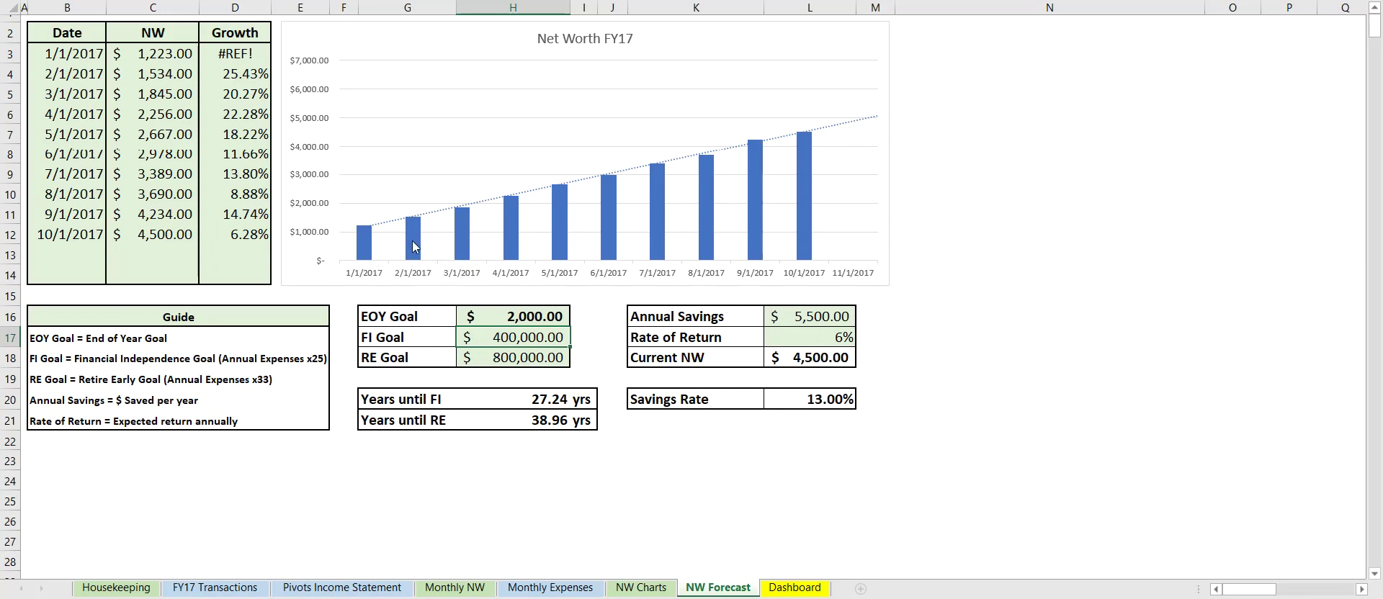
left_click(785, 592)
Step: Inspect the Dashboard's income, net worth and FI Information chart points, then switch to FY17 Transactions
mouse_move(940, 364)
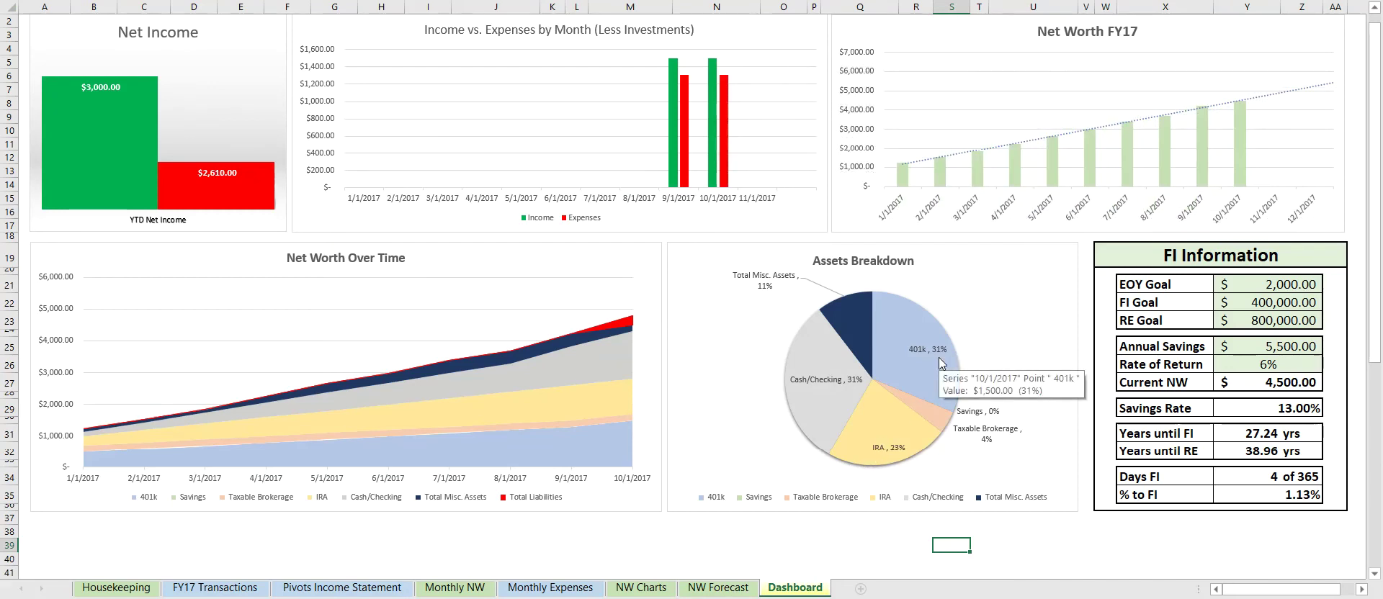
mouse_move(713, 137)
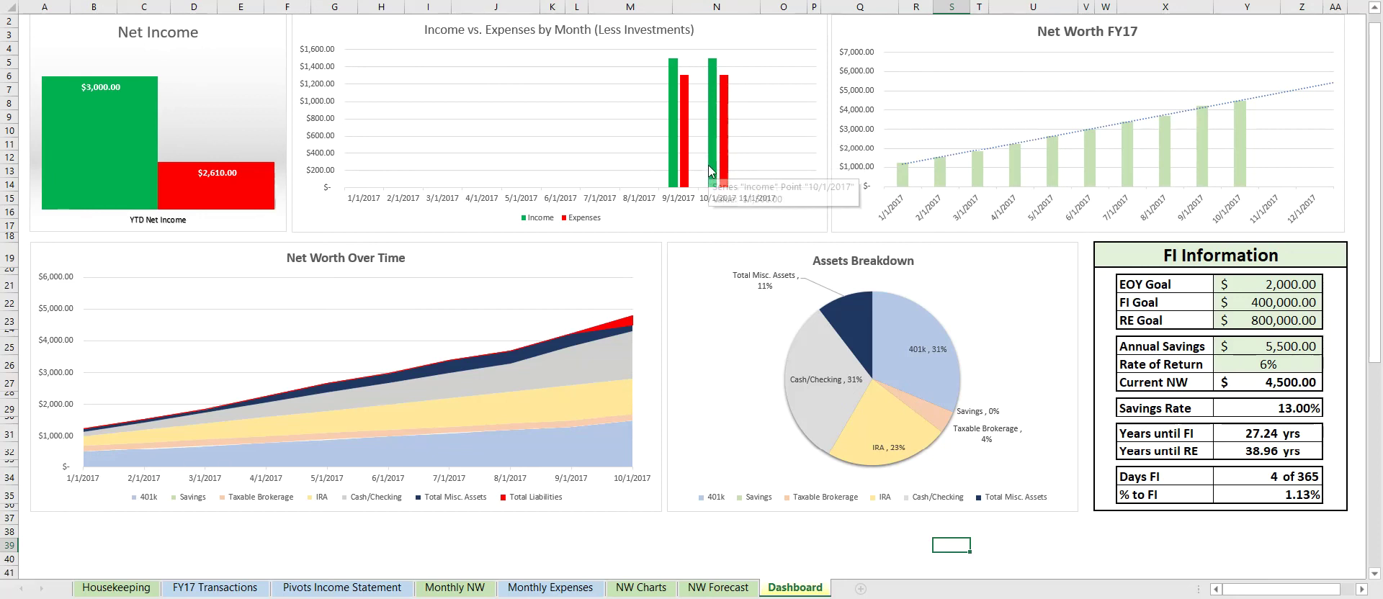
mouse_move(725, 154)
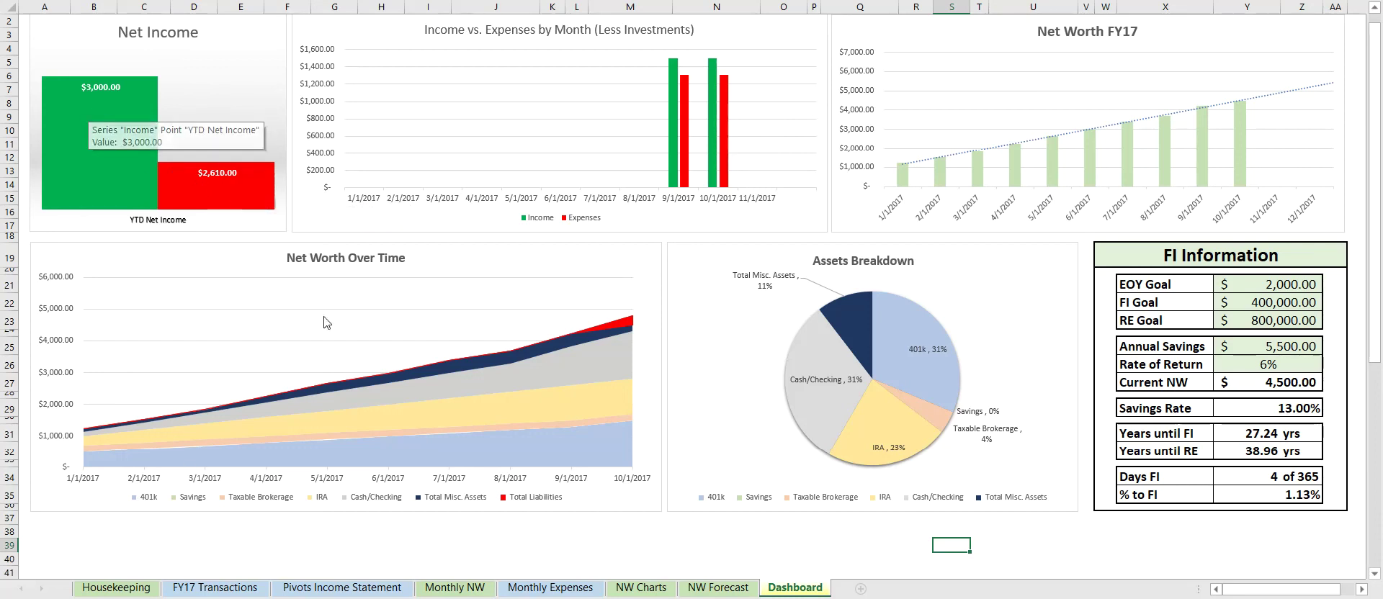
mouse_move(124, 98)
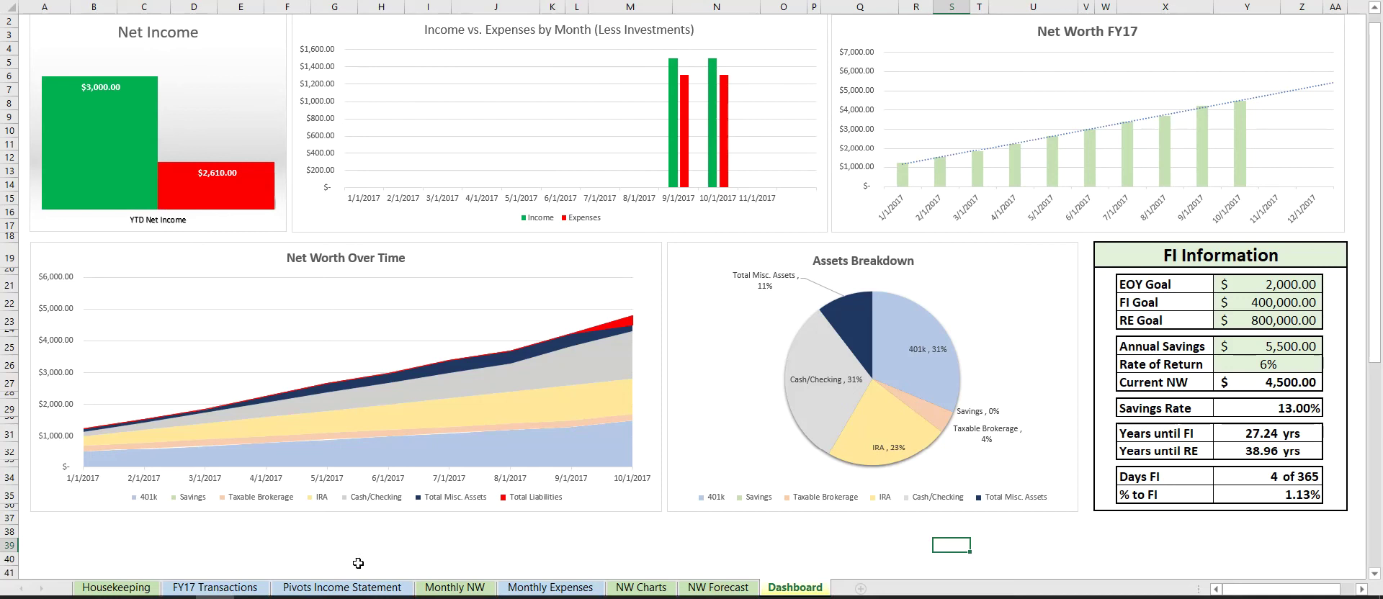
left_click(188, 587)
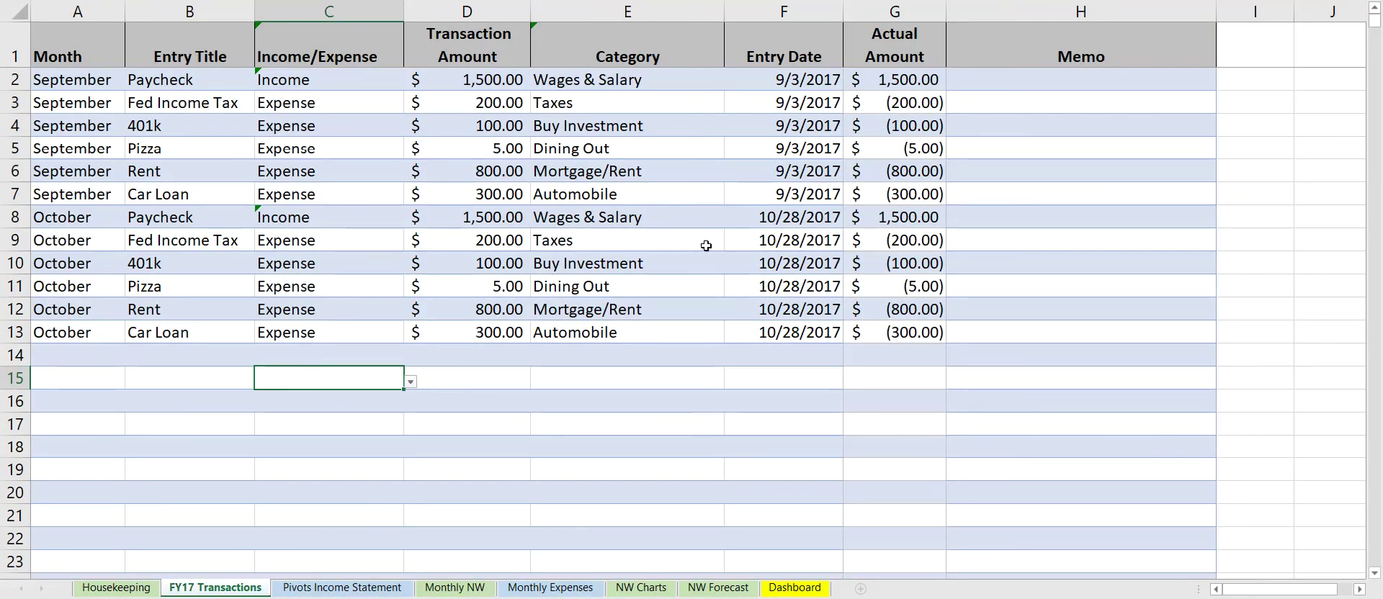